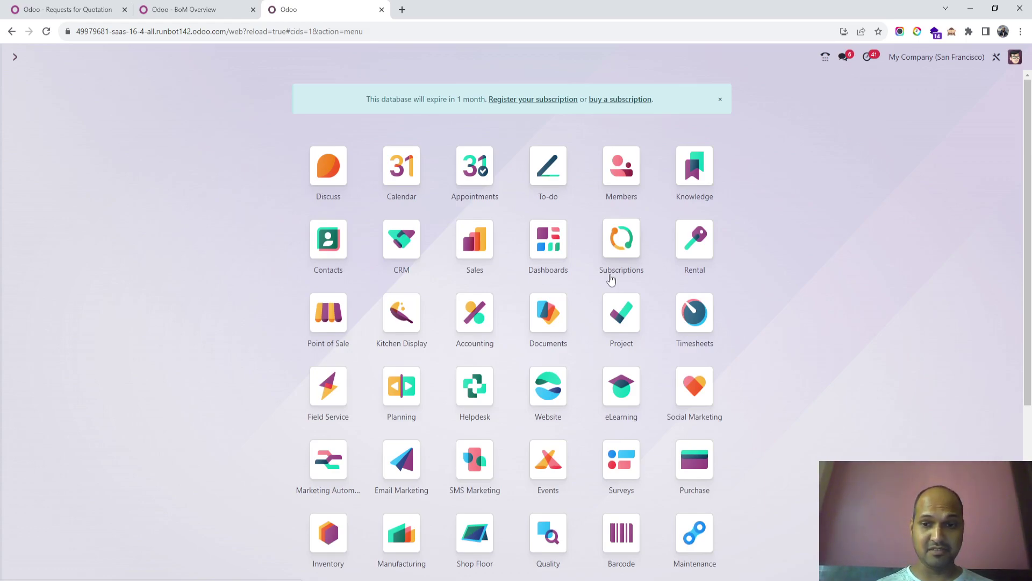
Search the Odoo apps for 'ma' to reach the Manufacturing app
text(ma)
key(Escape)
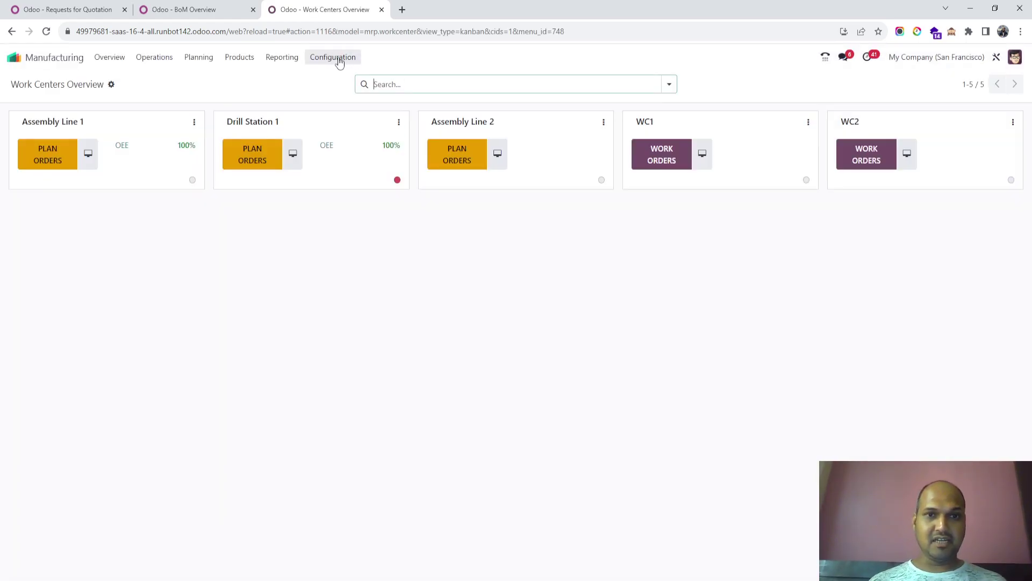
Open the WC2 work center and review its capacities, equipment and production details
click(340, 58)
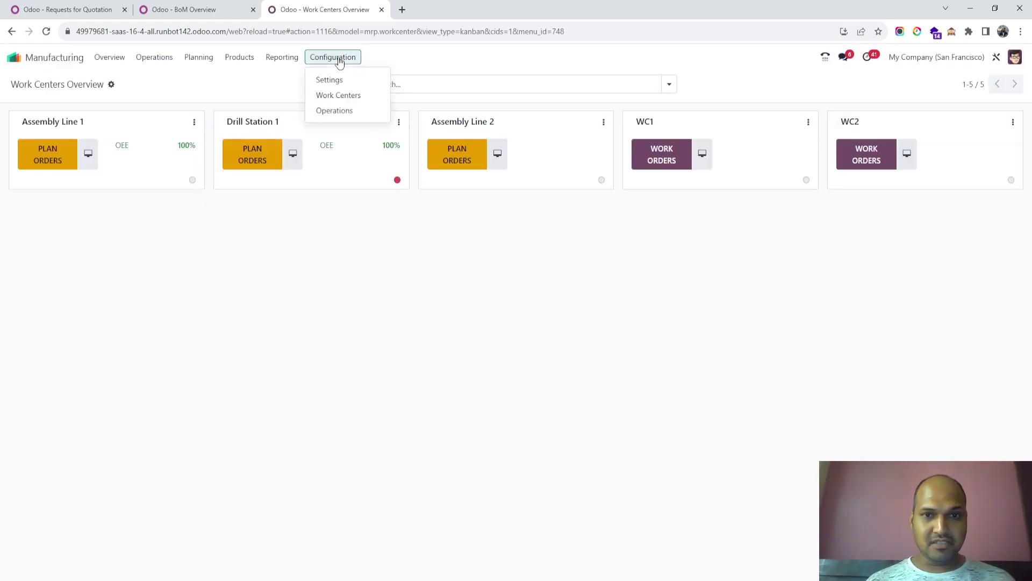
click(181, 101)
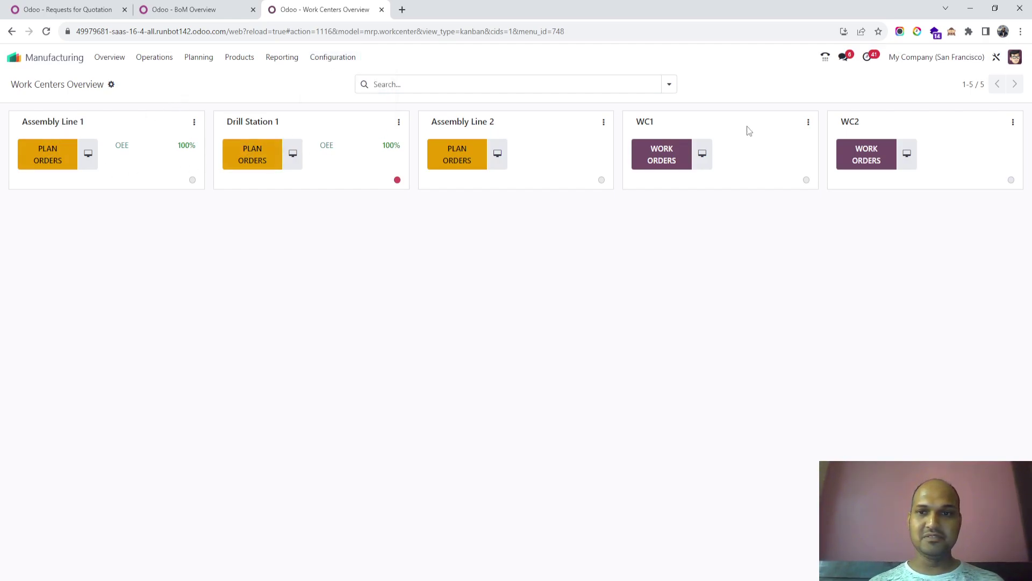
click(349, 57)
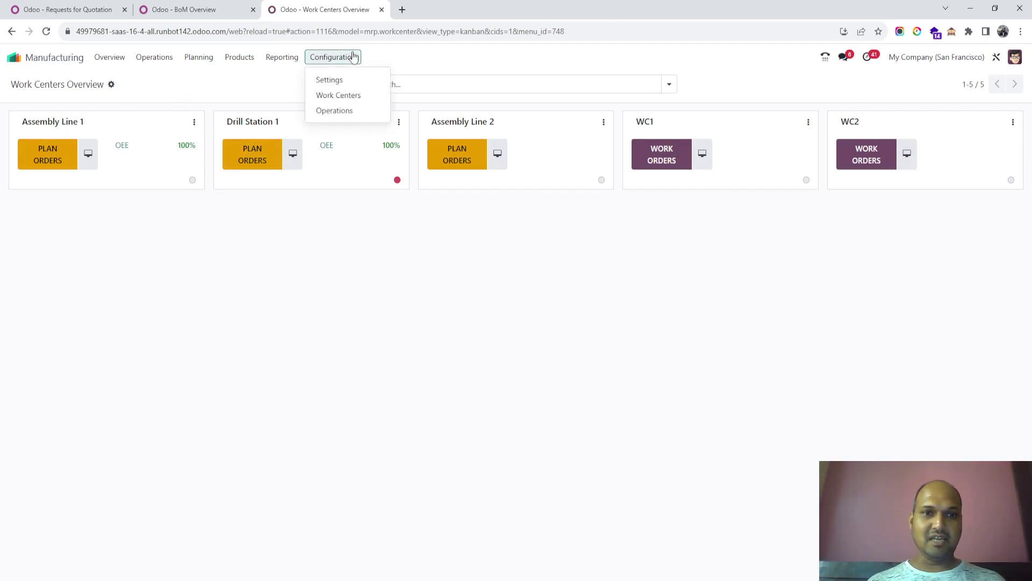
click(352, 94)
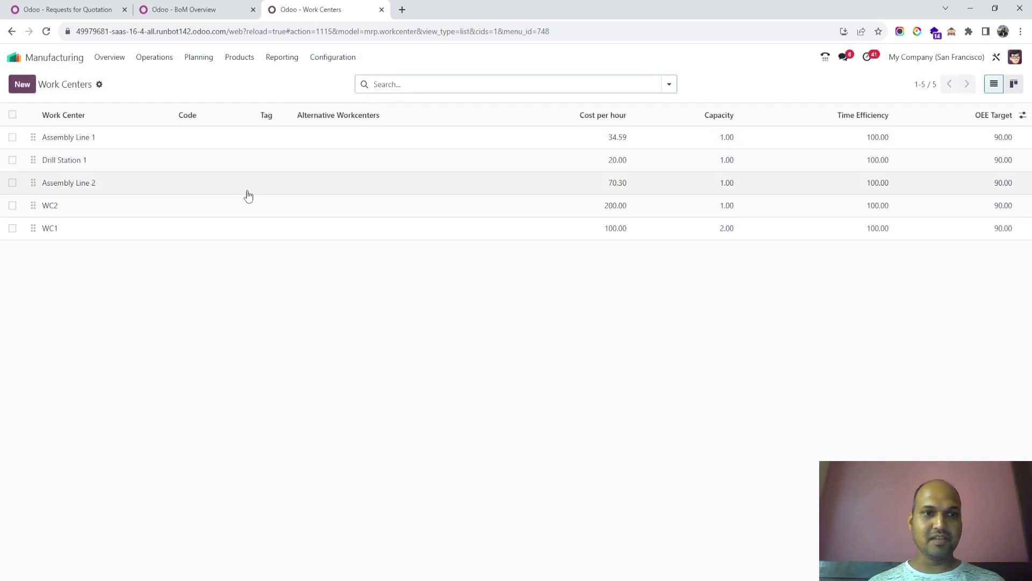
click(248, 206)
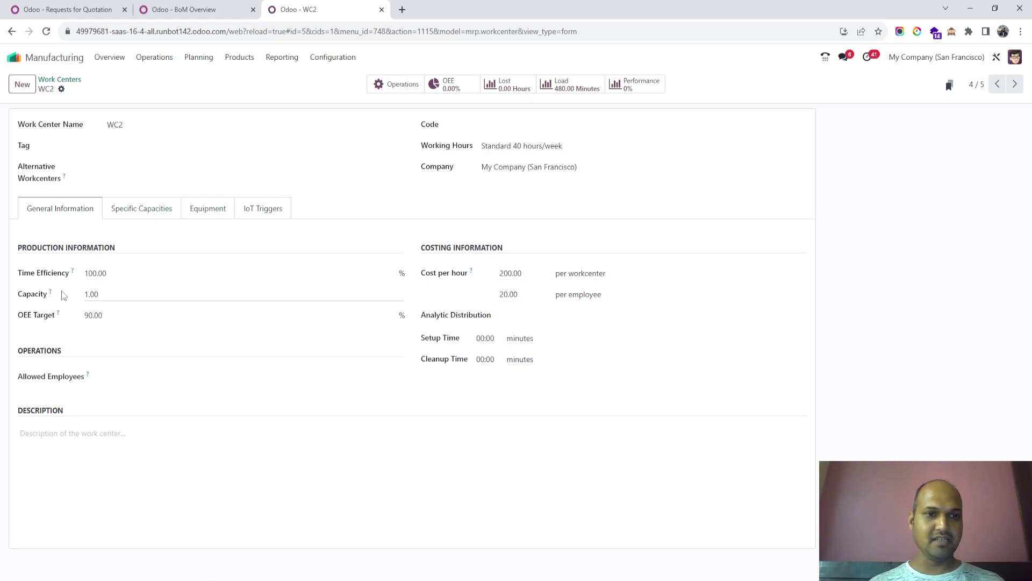
click(135, 211)
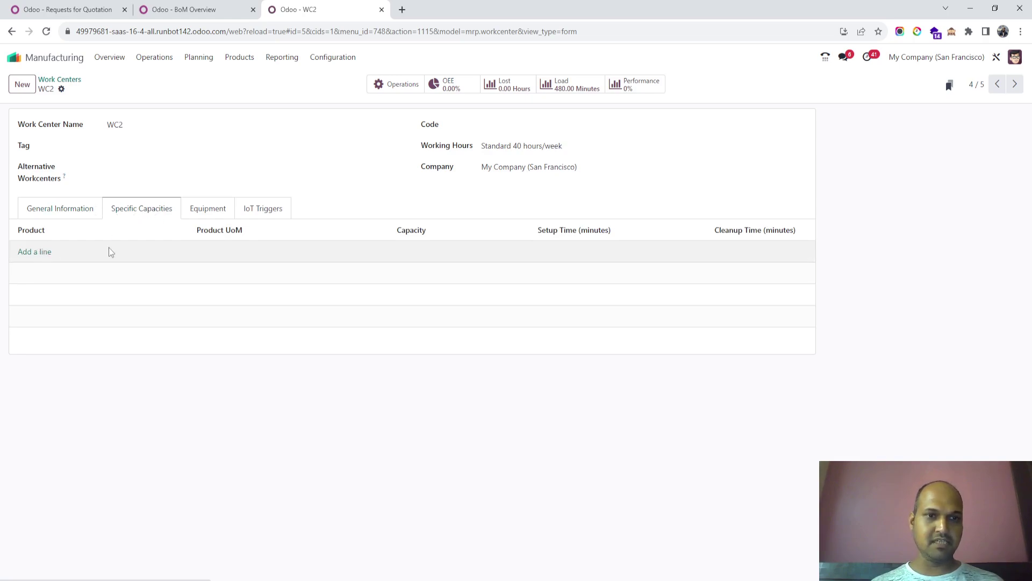
click(213, 214)
click(73, 213)
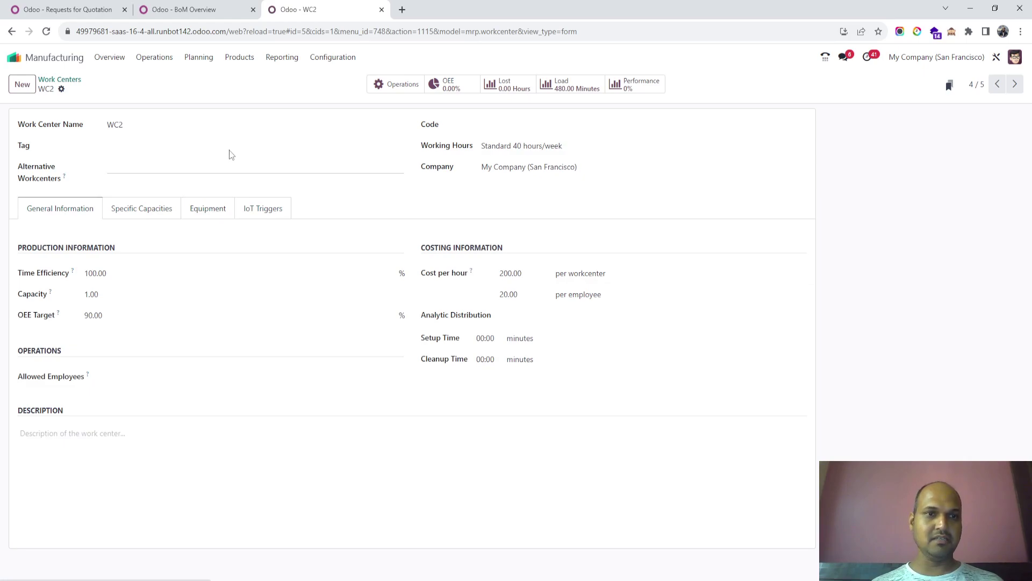
Open the OP1 operation record from the Operations list
click(333, 57)
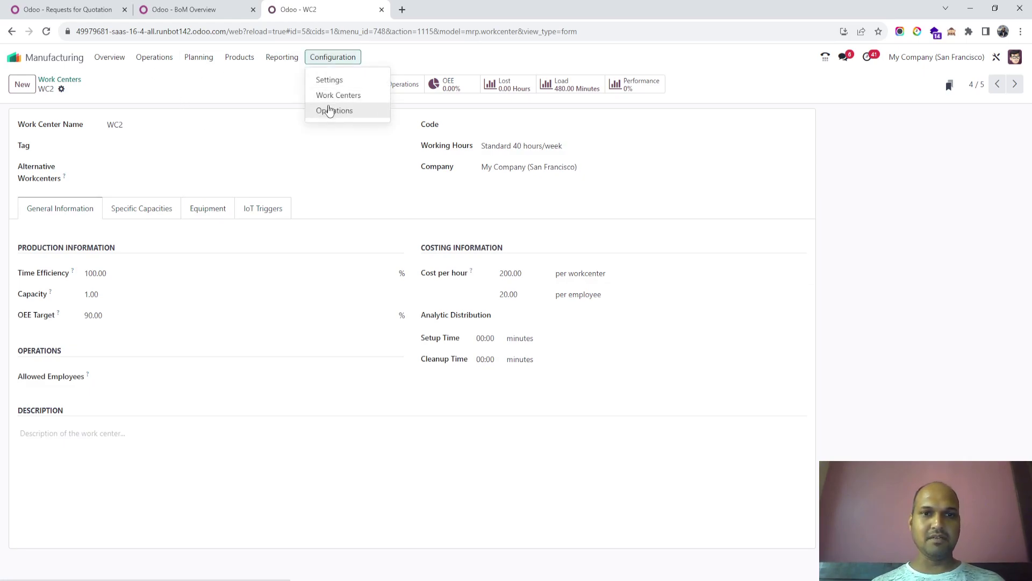
click(330, 109)
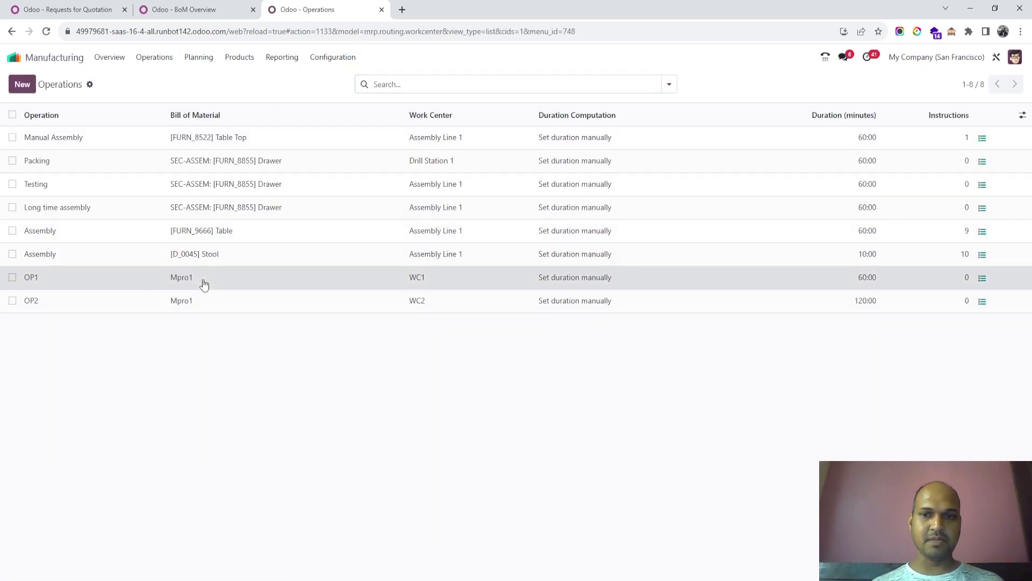
click(203, 281)
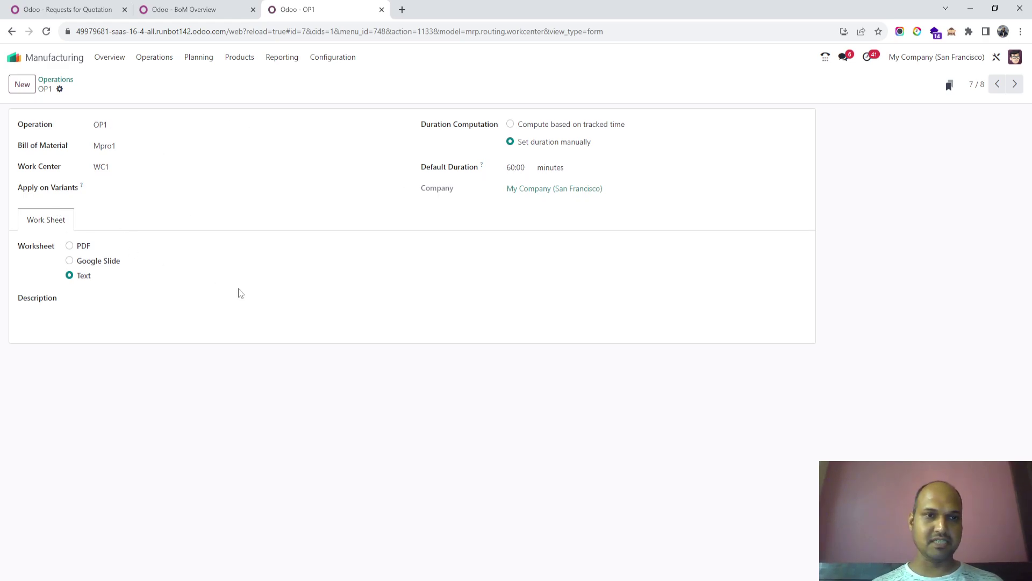
click(202, 62)
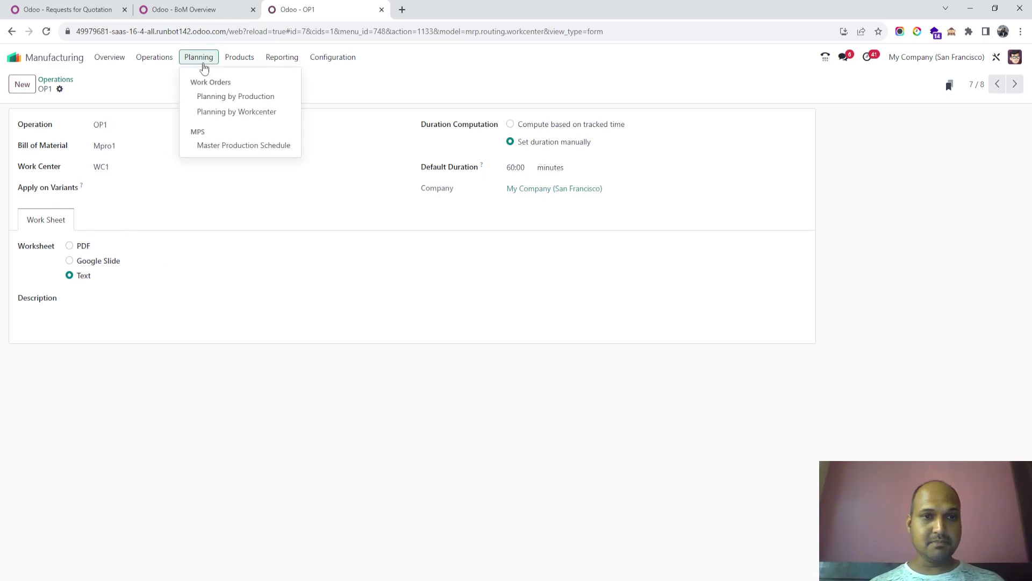
Show Planning by Workcenter at week scale for 27 August–2 September 2023
click(217, 112)
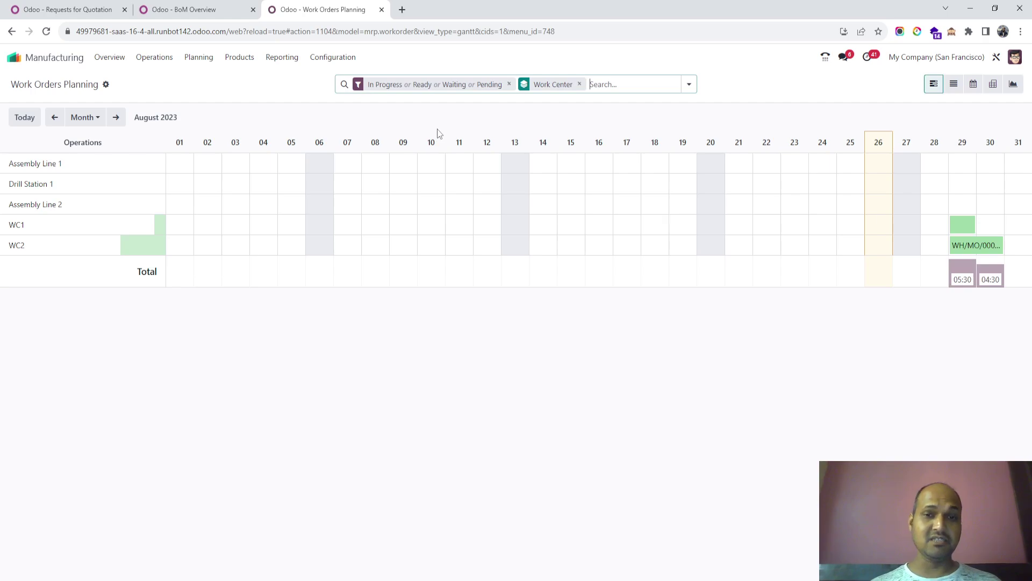
mouse_move(161, 223)
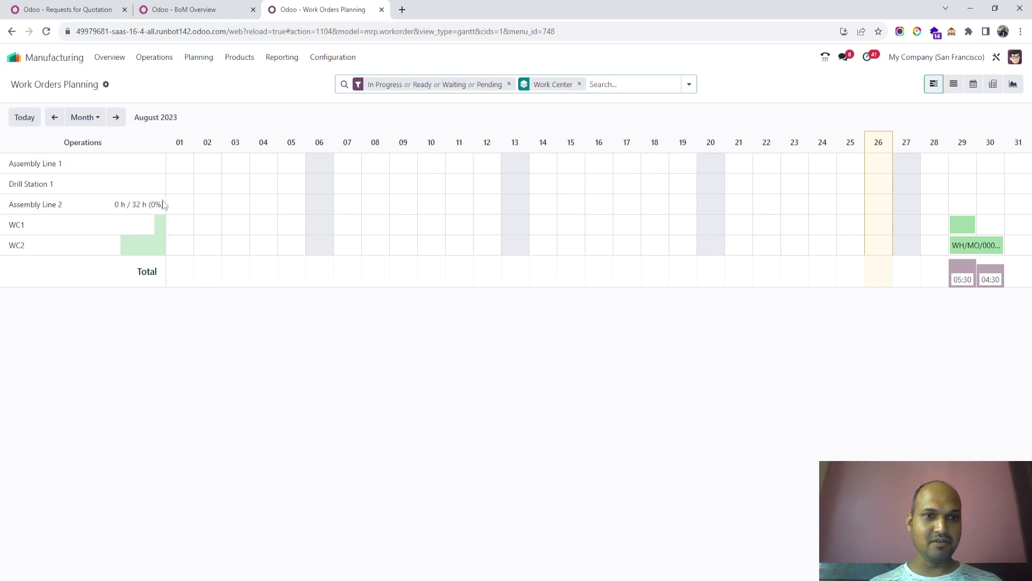
click(86, 117)
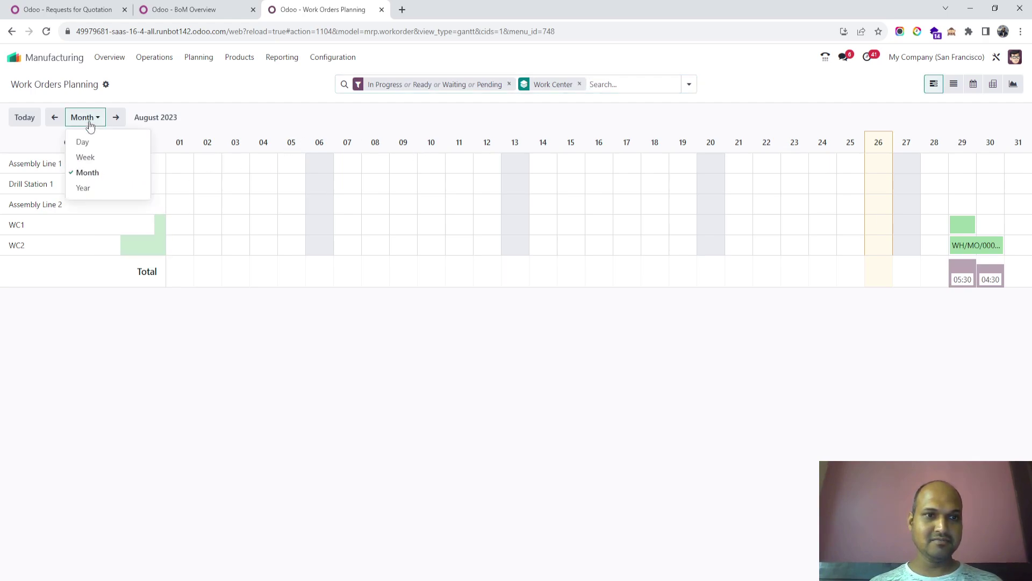
click(97, 158)
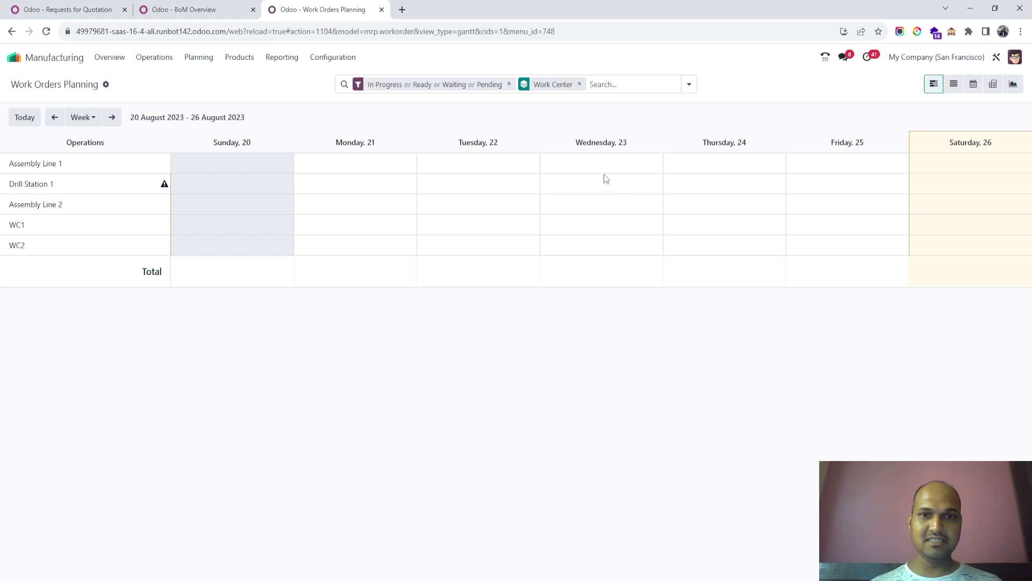
click(111, 117)
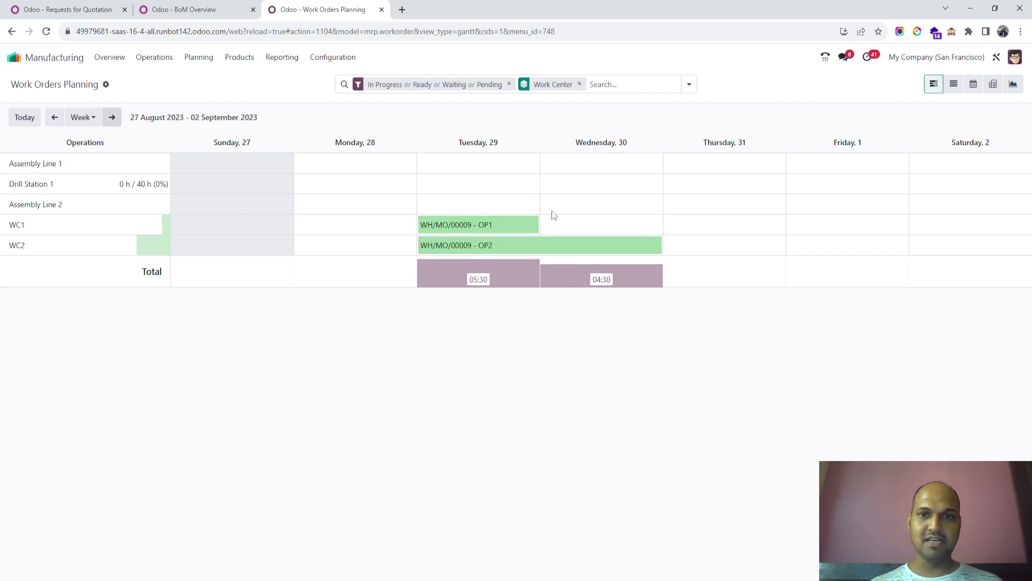
click(333, 59)
click(341, 96)
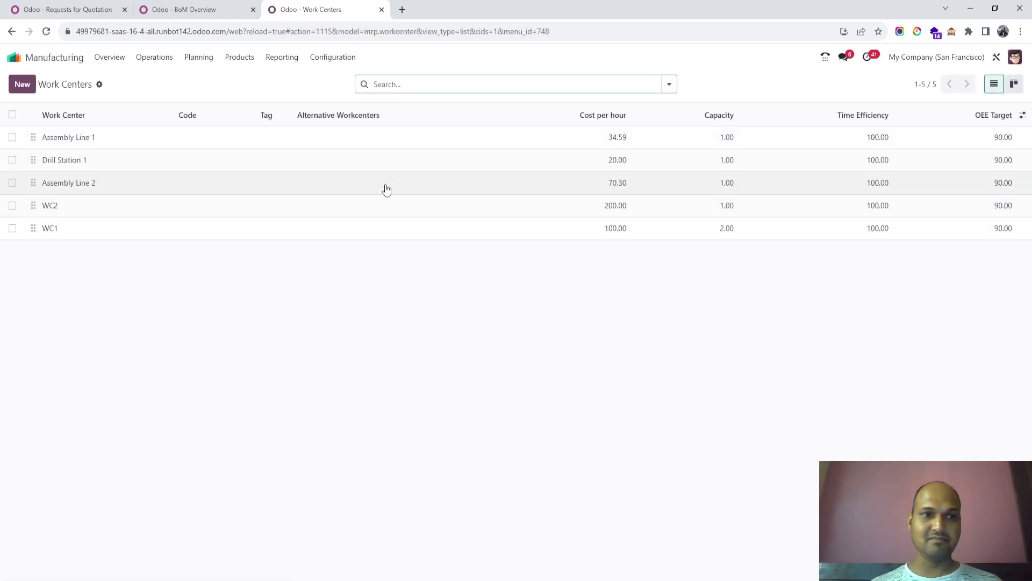
click(385, 205)
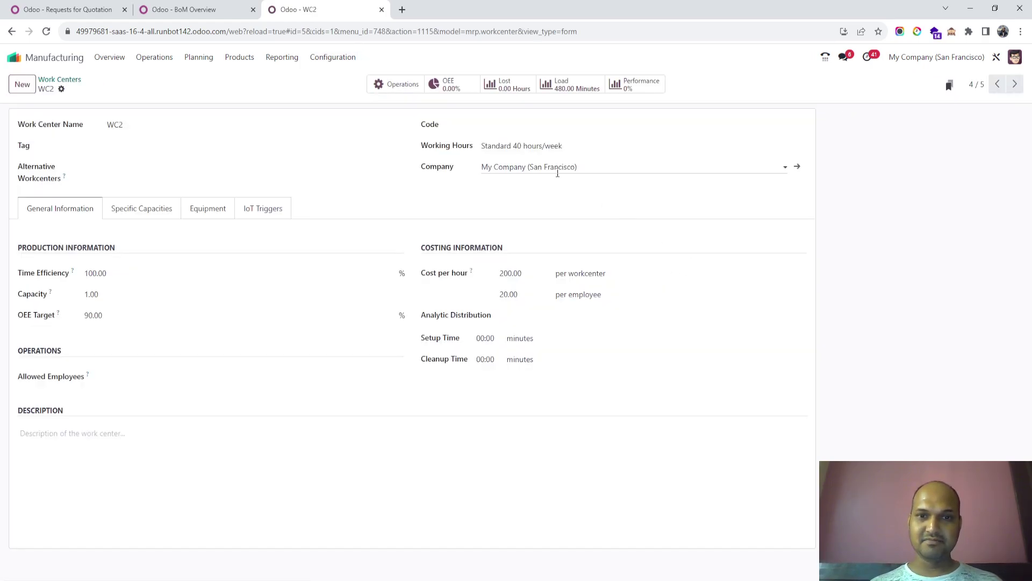
click(518, 145)
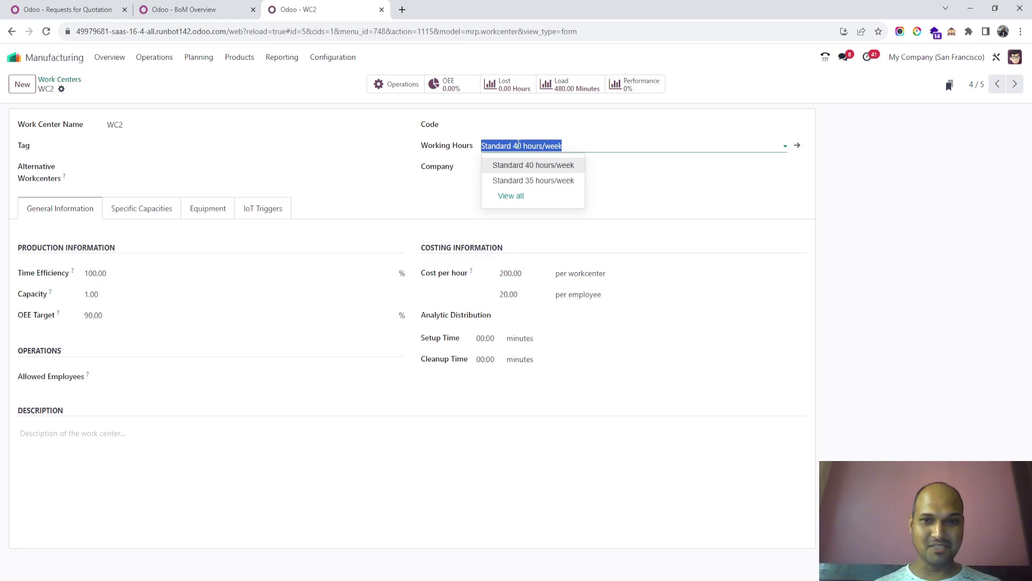
click(301, 86)
click(237, 58)
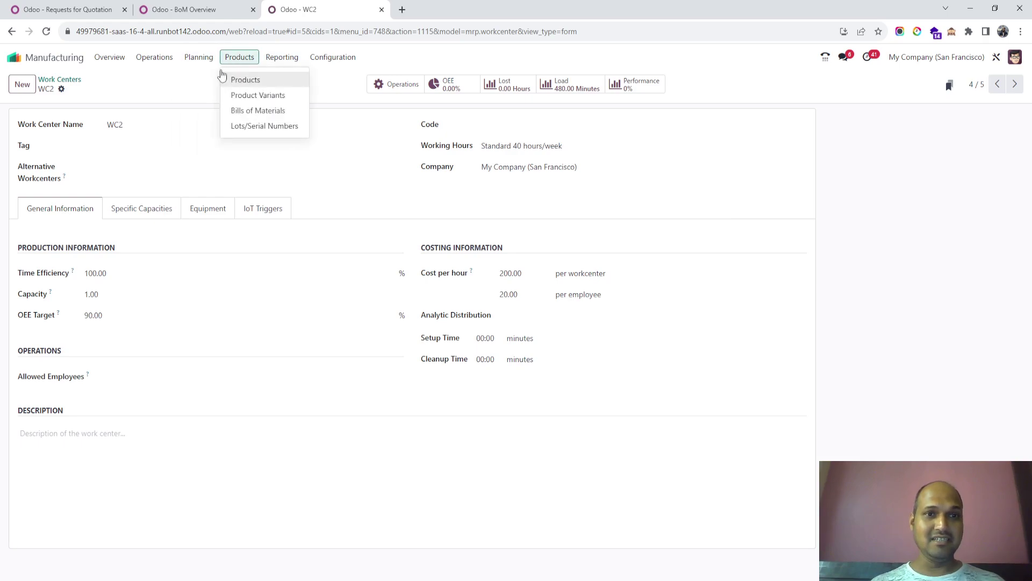
mouse_move(199, 58)
click(225, 113)
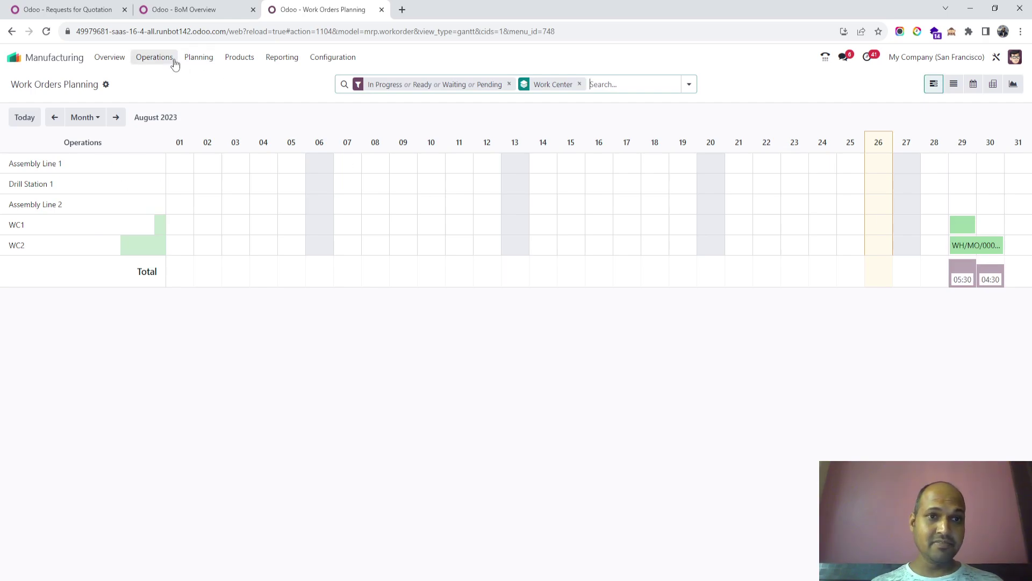
Open manufacturing order WH/MO/00009 from the Manufacturing Orders list
click(156, 58)
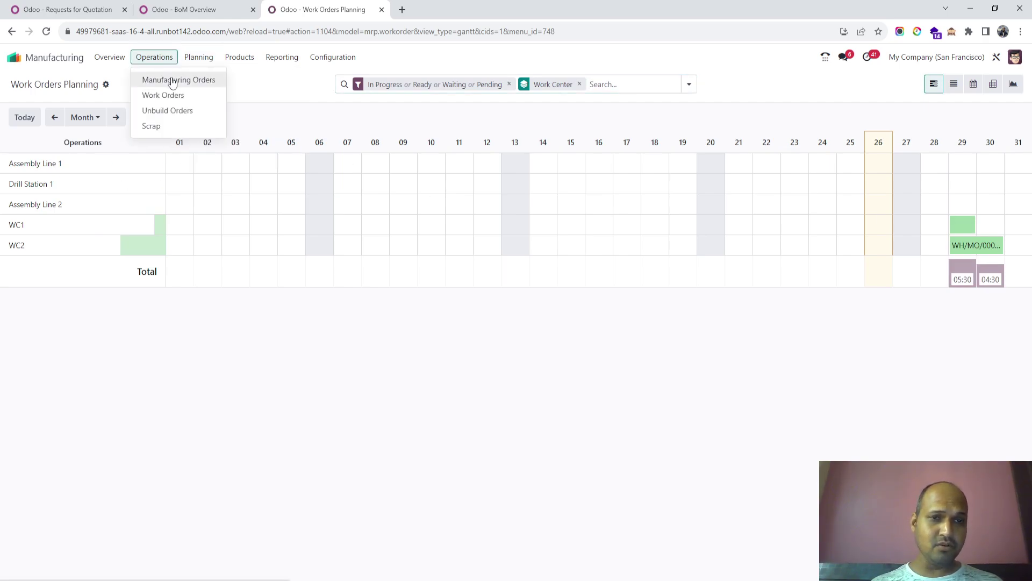
click(172, 80)
click(185, 207)
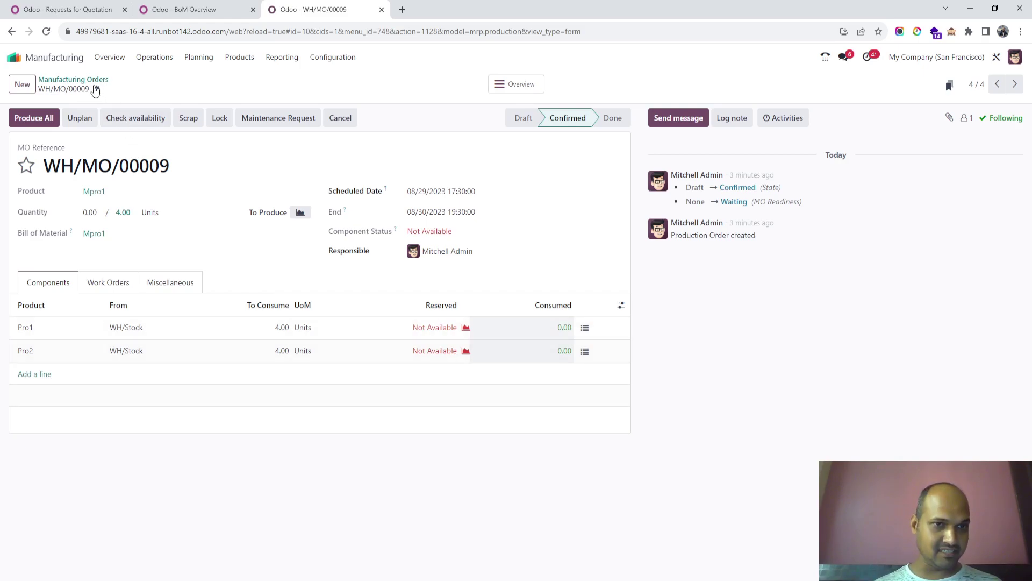
Create a new manufacturing order for Mpro1 and save it as WH/MO/00010
click(22, 85)
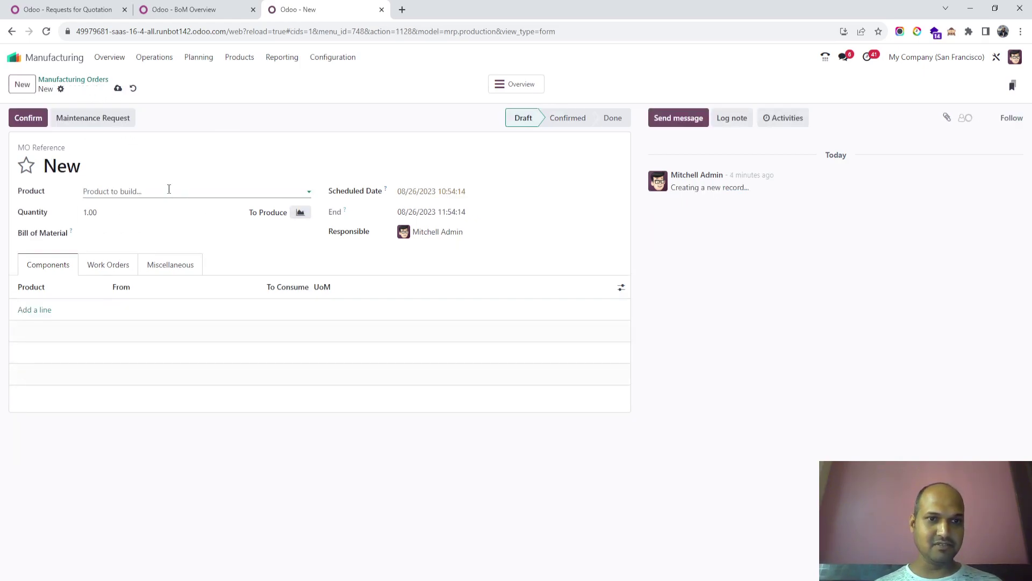
click(169, 189)
text(mp)
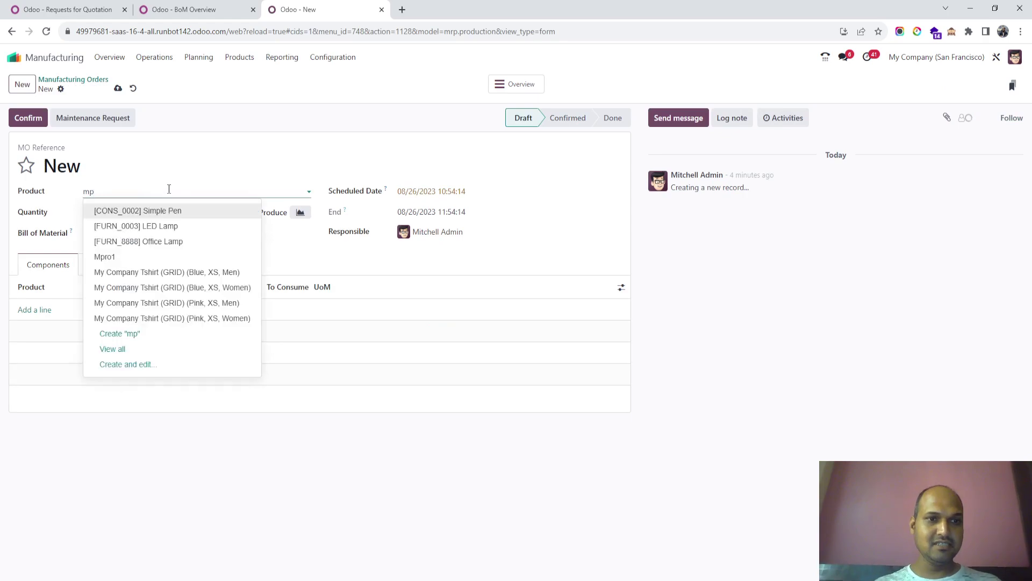
click(150, 257)
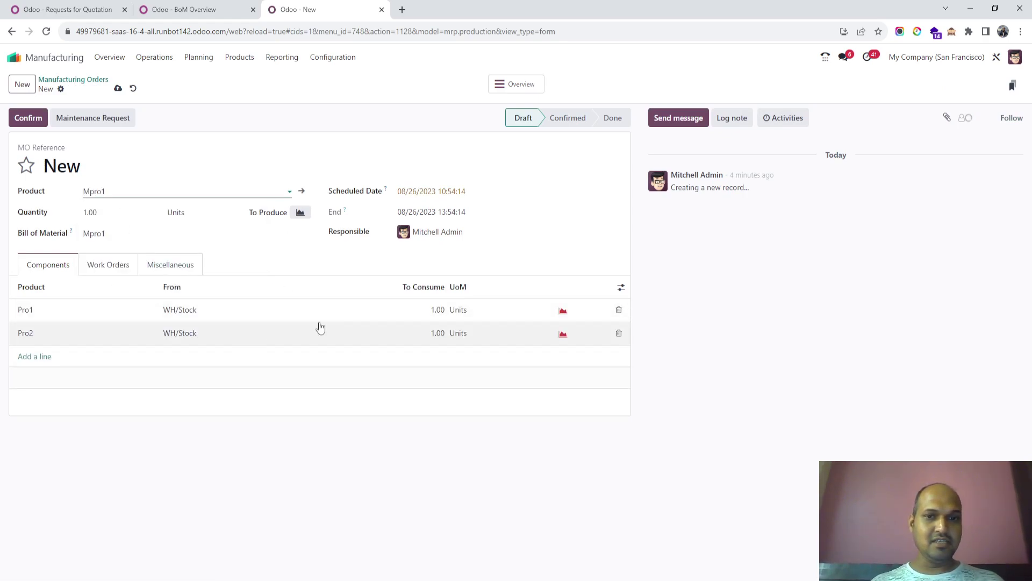
click(119, 89)
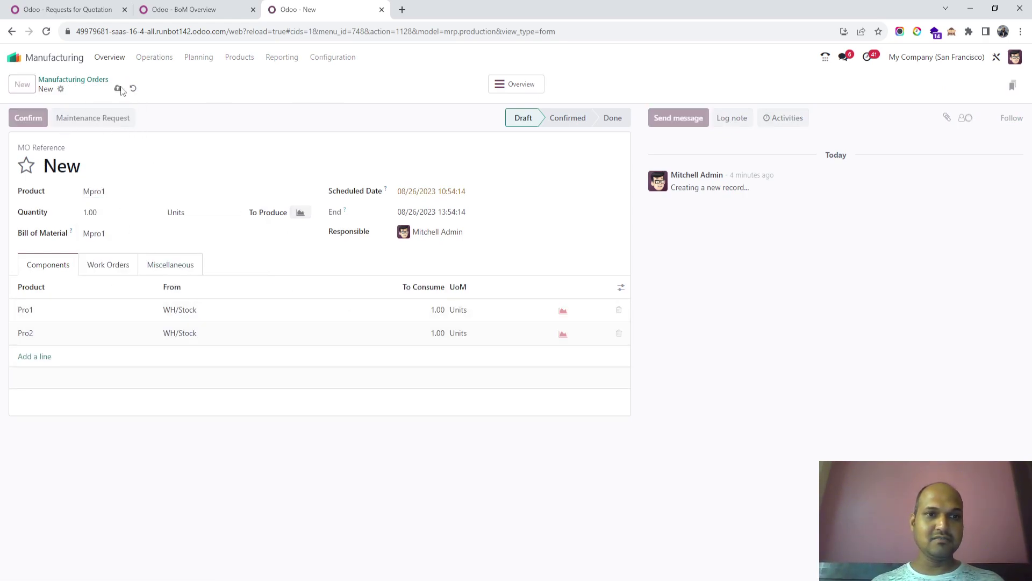
click(96, 90)
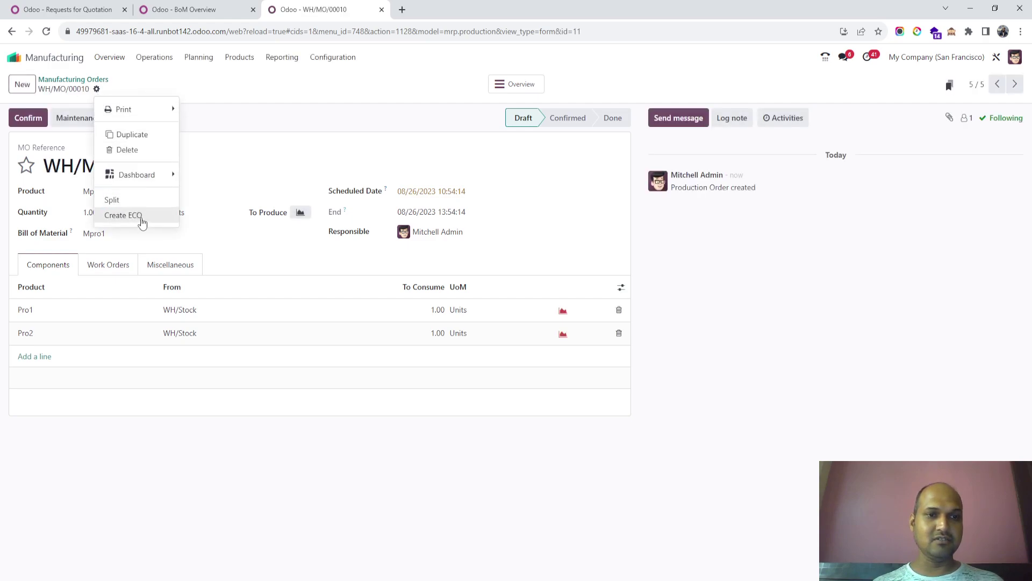
Create an ECO from WH/MO/00010 and start the BoM revision
click(142, 219)
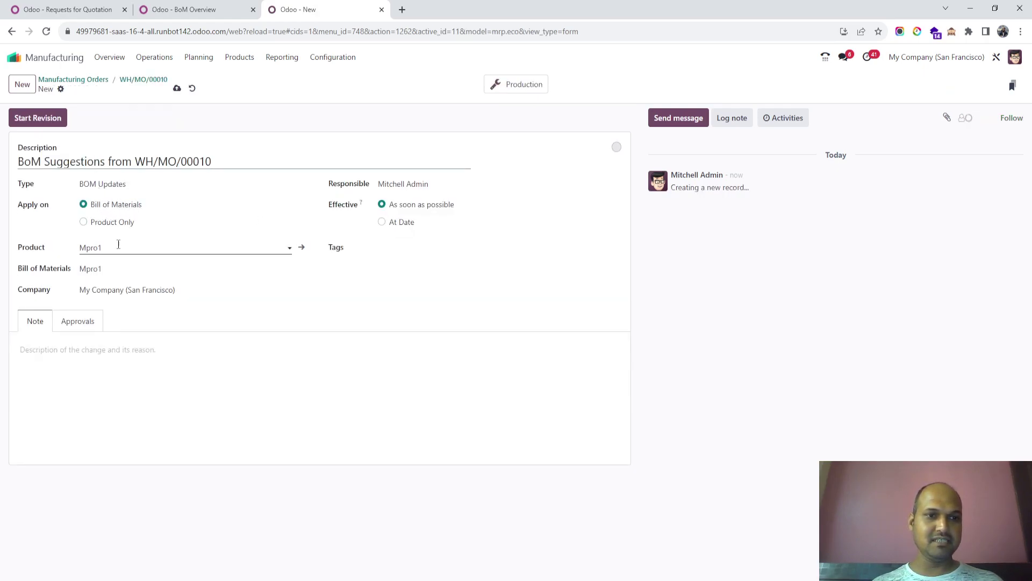
click(81, 323)
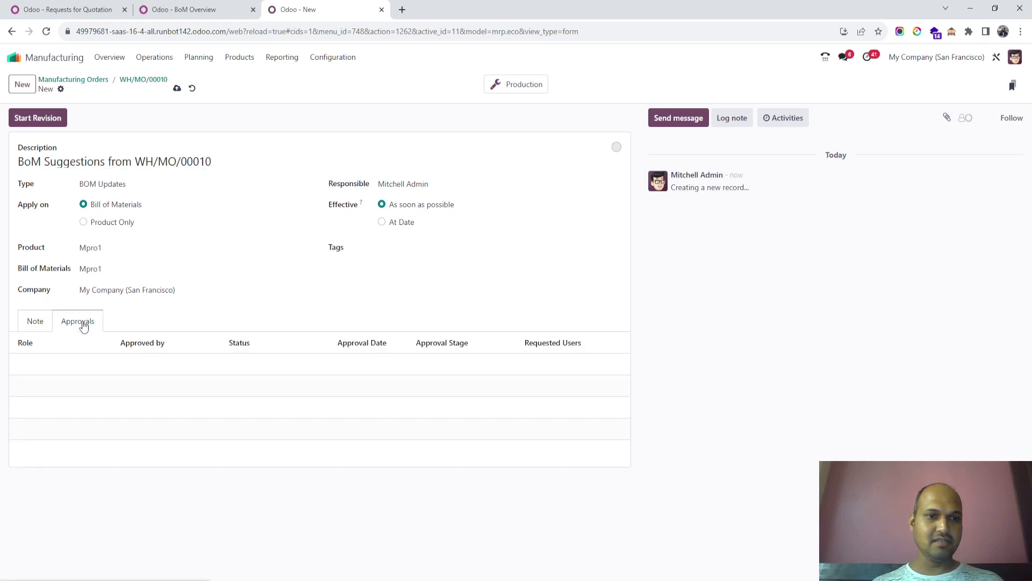
click(31, 323)
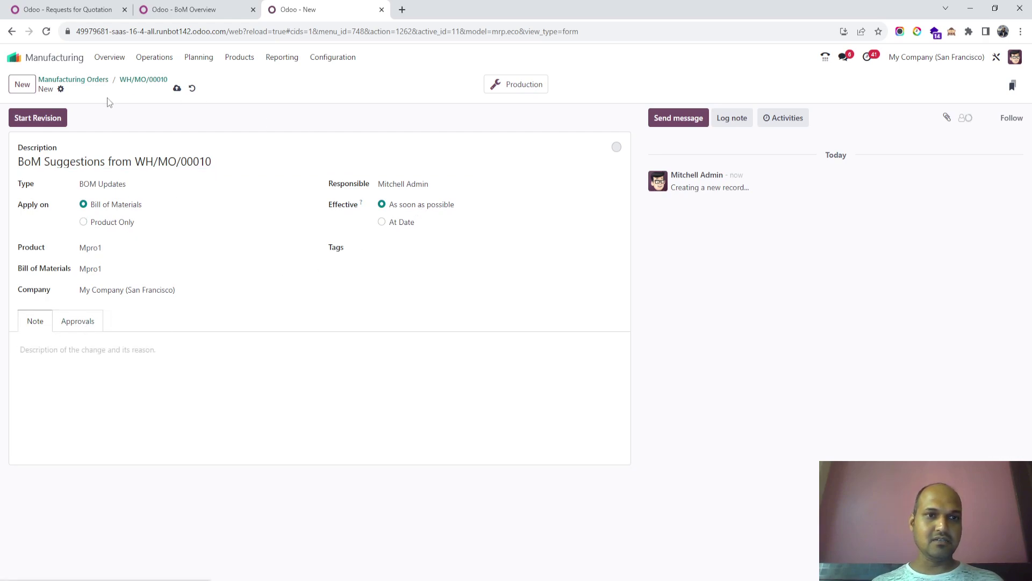
click(54, 117)
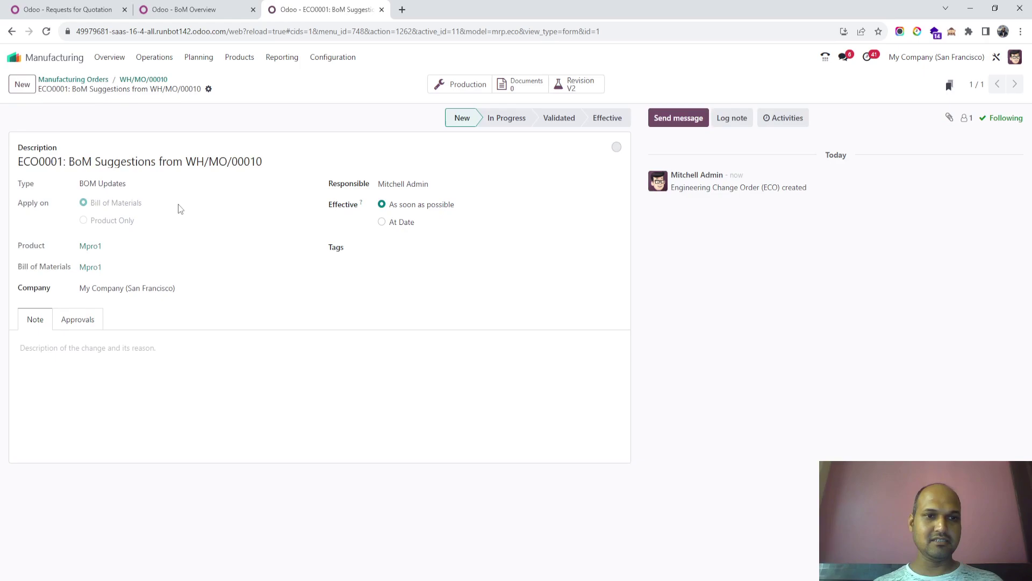
In revision V2, set Pro1 and Pro2 quantities to 2 and save
click(576, 86)
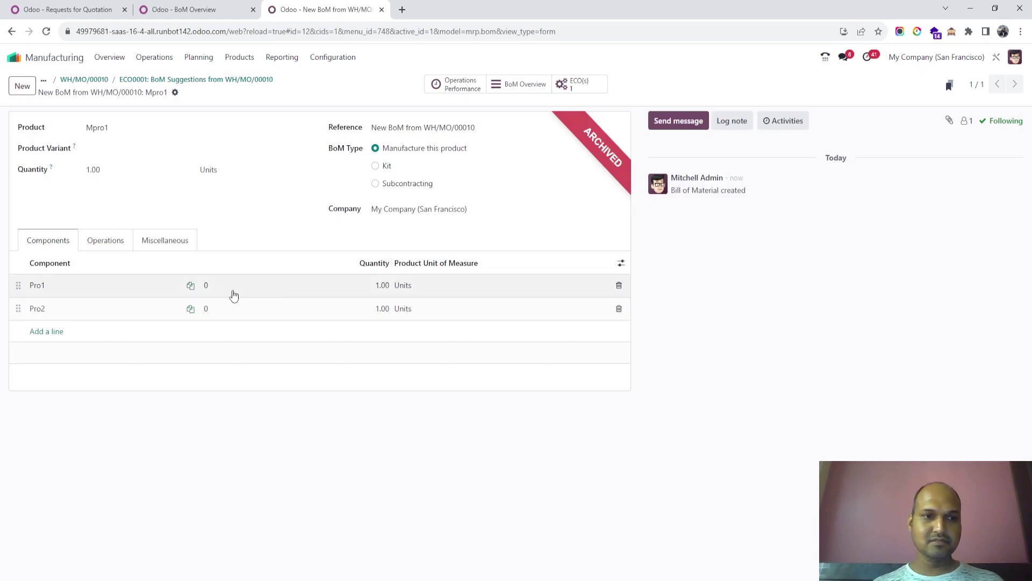
click(373, 286)
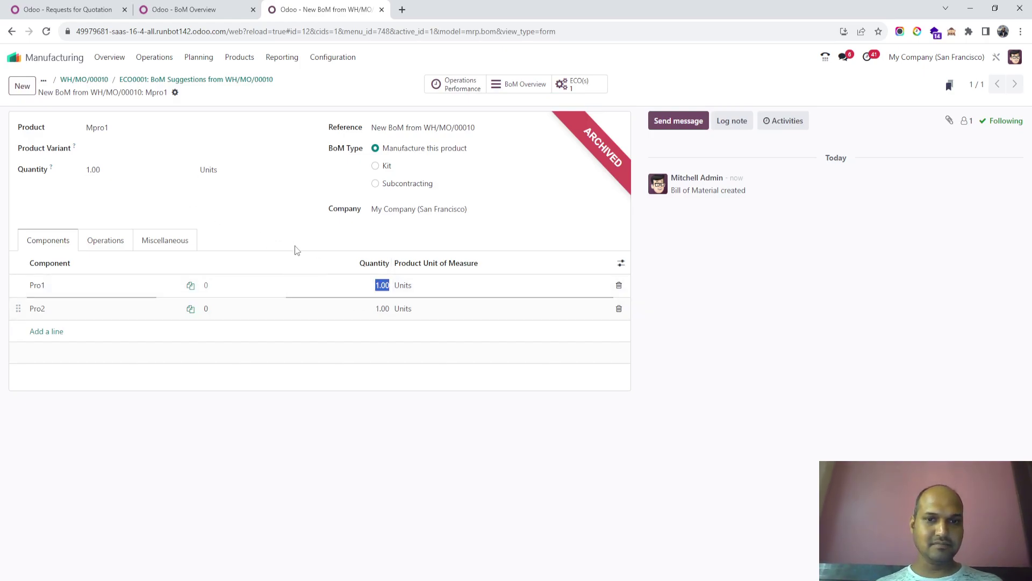
text(2)
key(Tab)
click(369, 308)
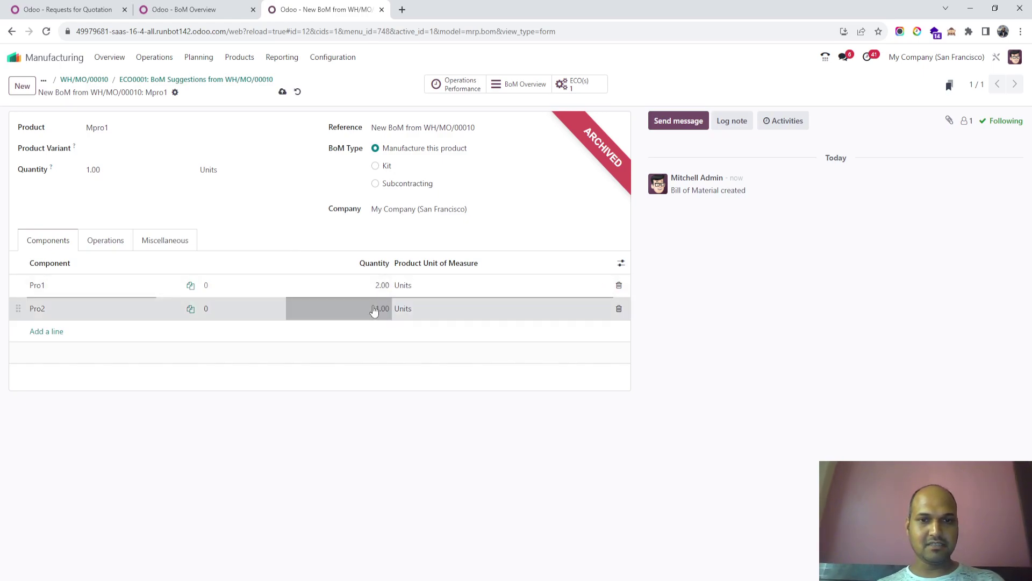
text(2)
click(283, 92)
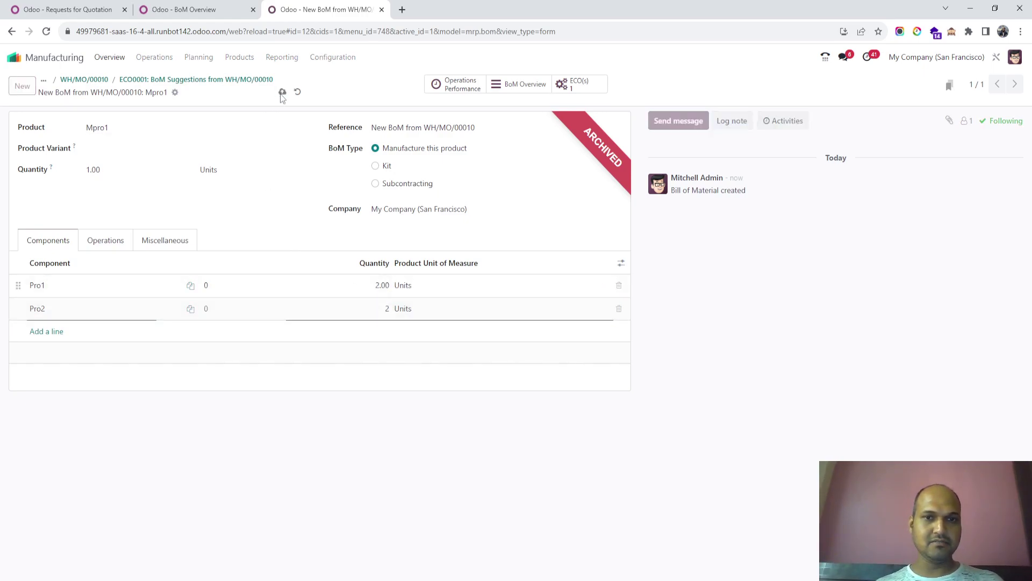
Move ECO0001 to Effective, apply its changes, and review the BoM changes
click(203, 80)
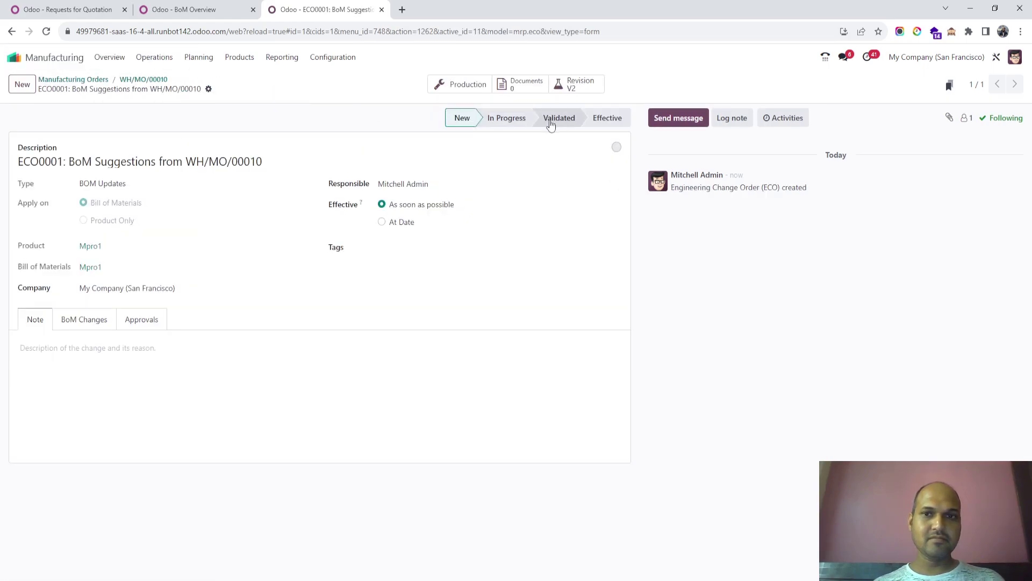
click(605, 117)
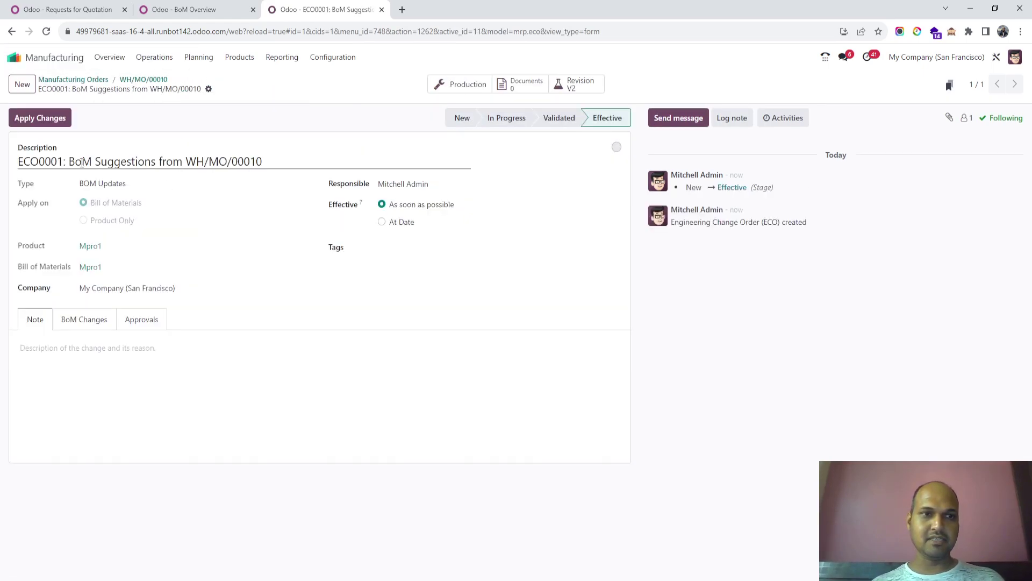
click(50, 121)
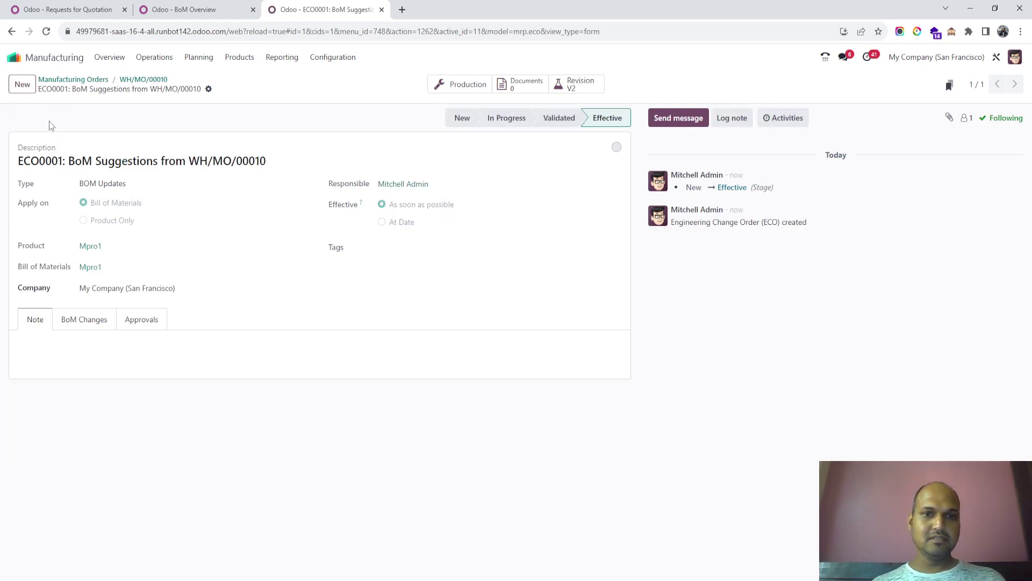
click(86, 323)
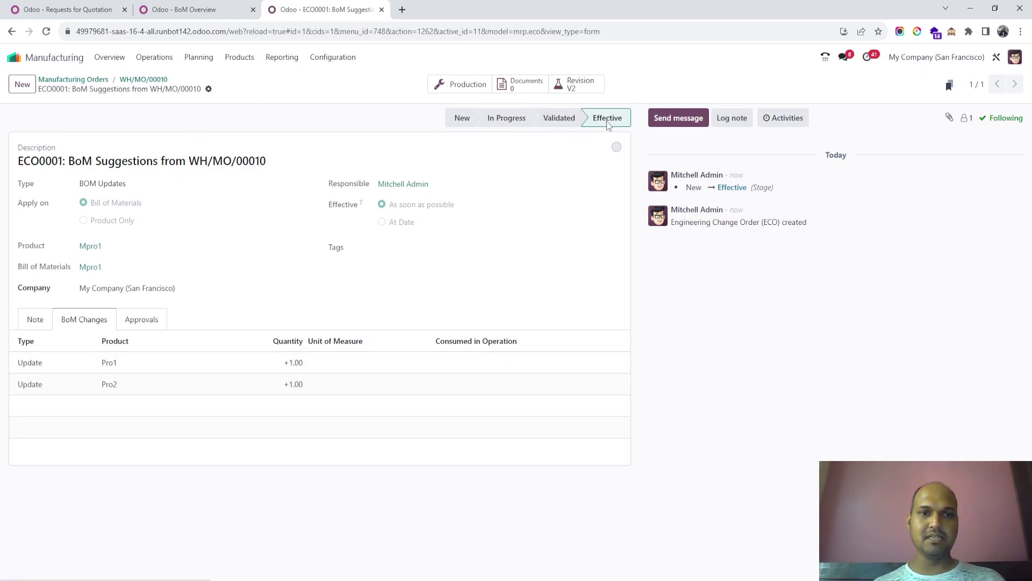
Set WH/MO/00010's bill of materials to 'New BoM from WH/MO/00010: Mpro1' and save
click(152, 80)
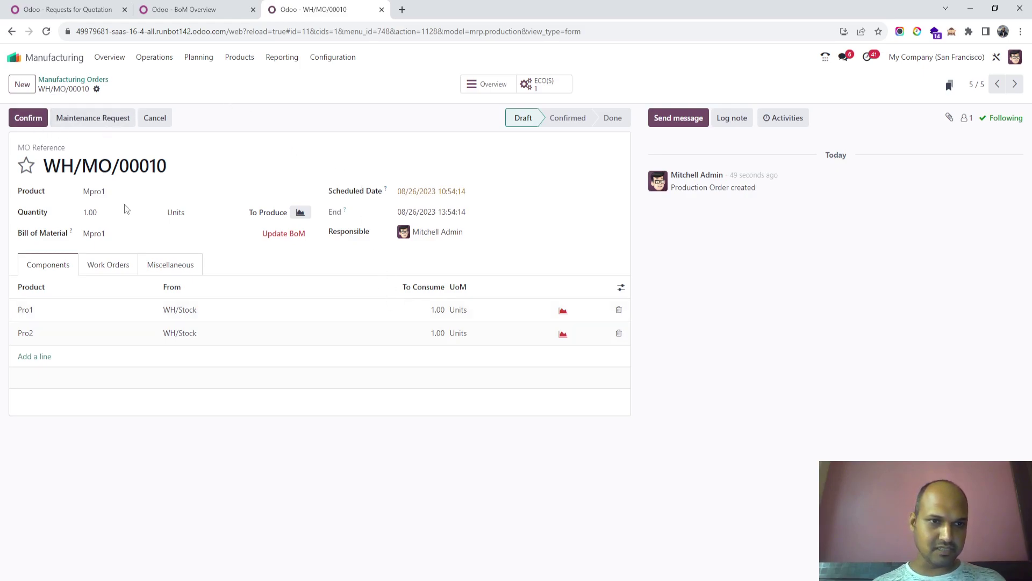
click(293, 237)
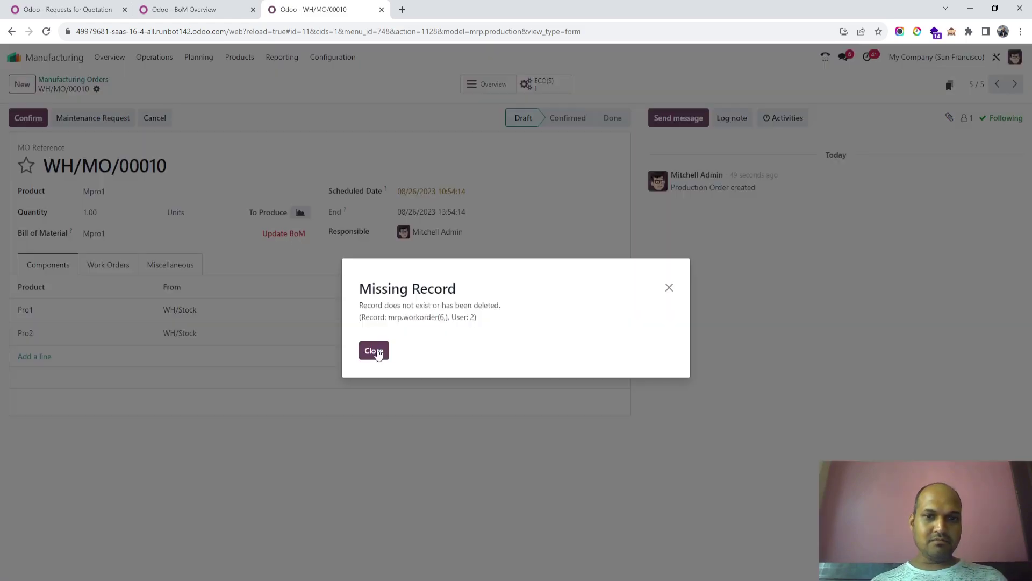
click(378, 352)
click(150, 234)
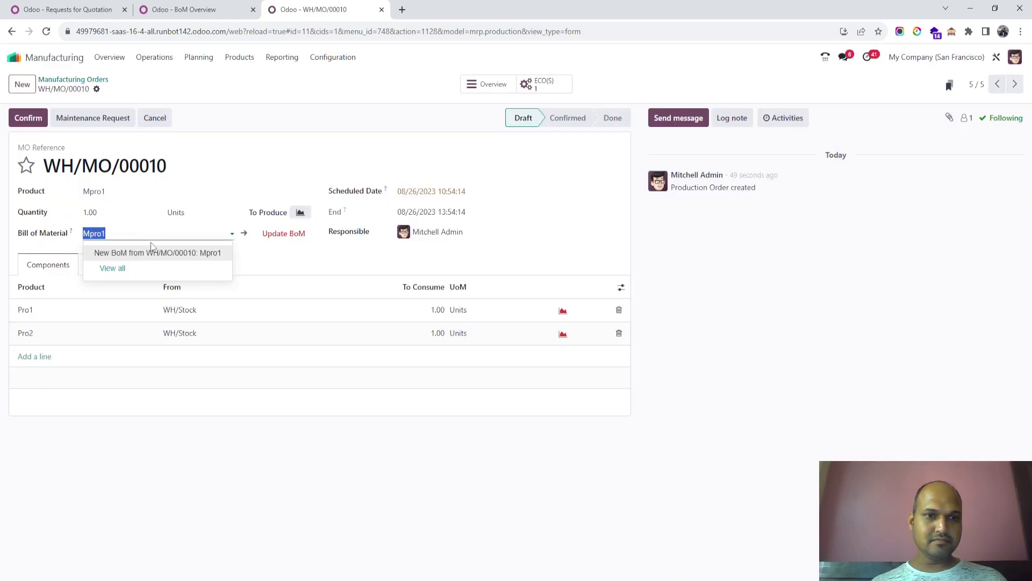
click(156, 254)
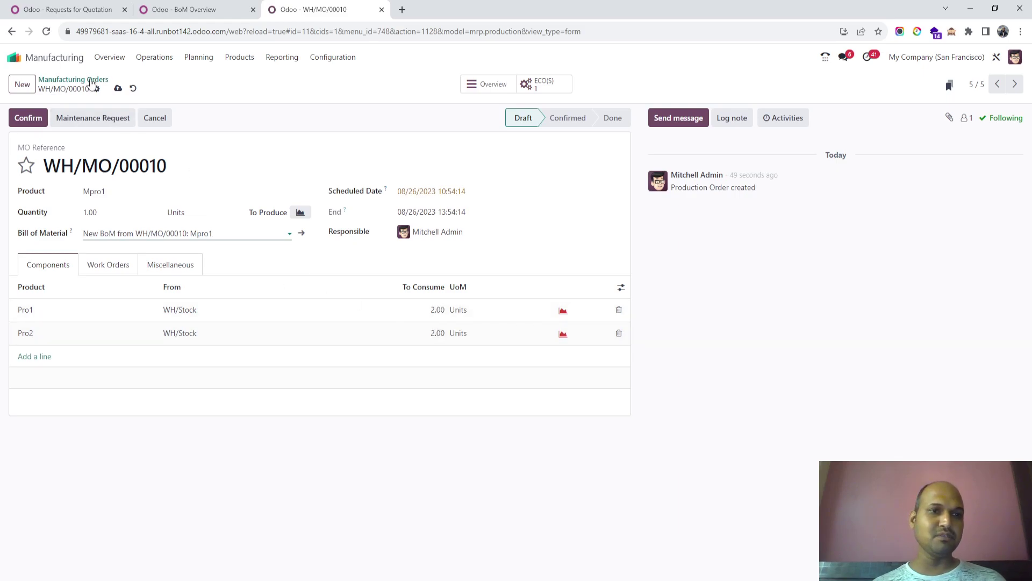
click(119, 90)
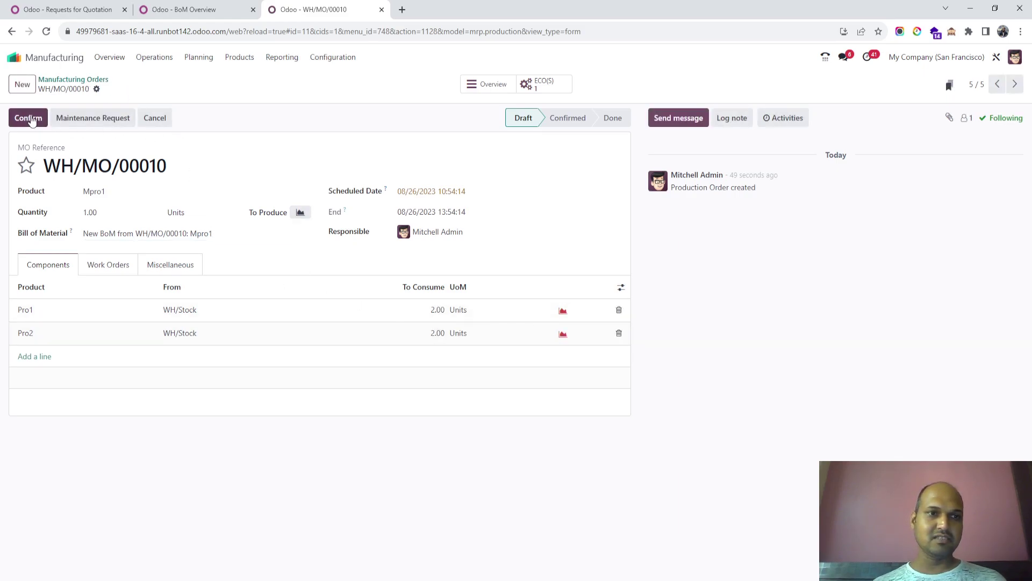
Confirm WH/MO/00010 and check its linked ECO's BoM changes before returning
click(29, 119)
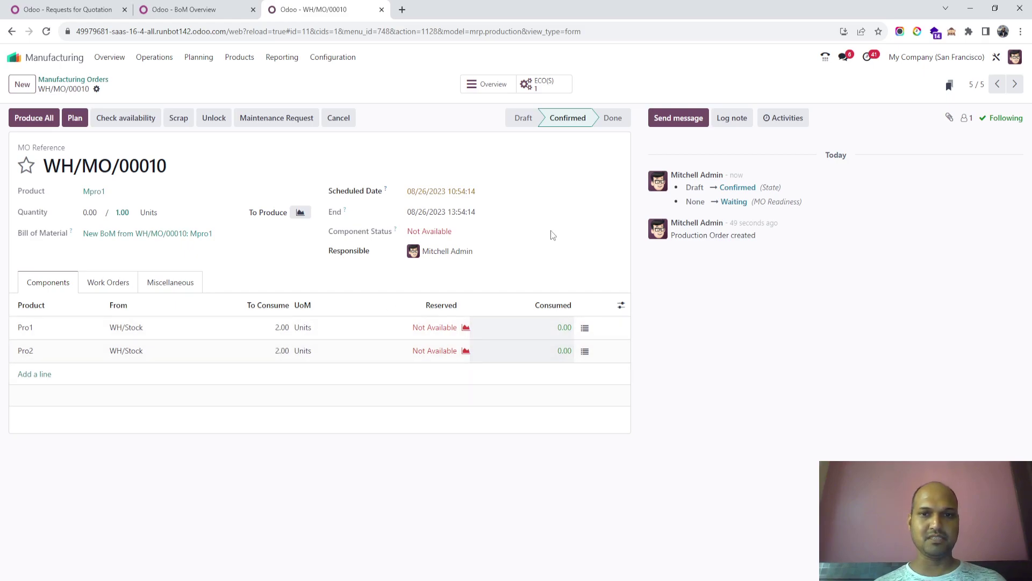
click(535, 92)
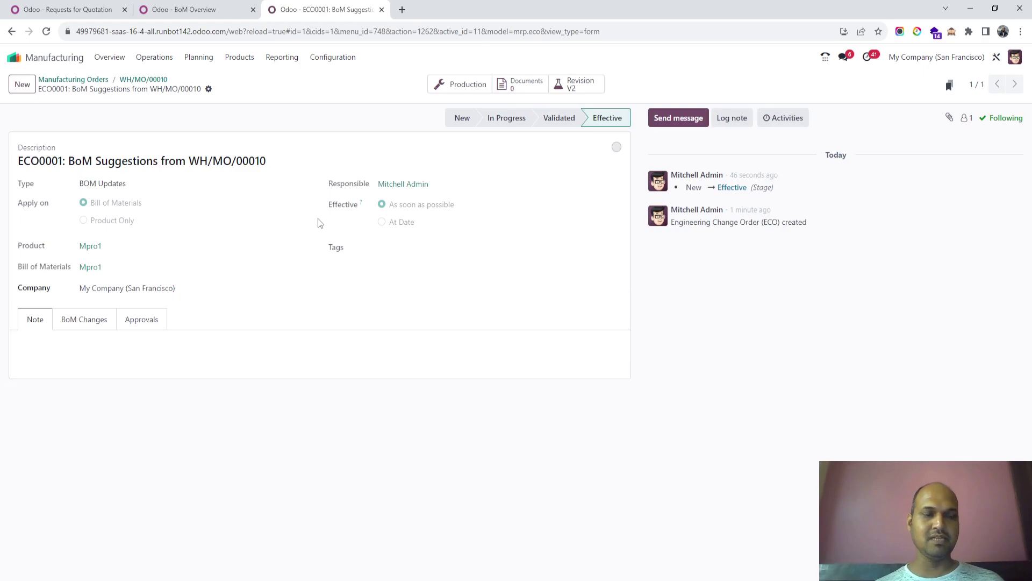
click(105, 324)
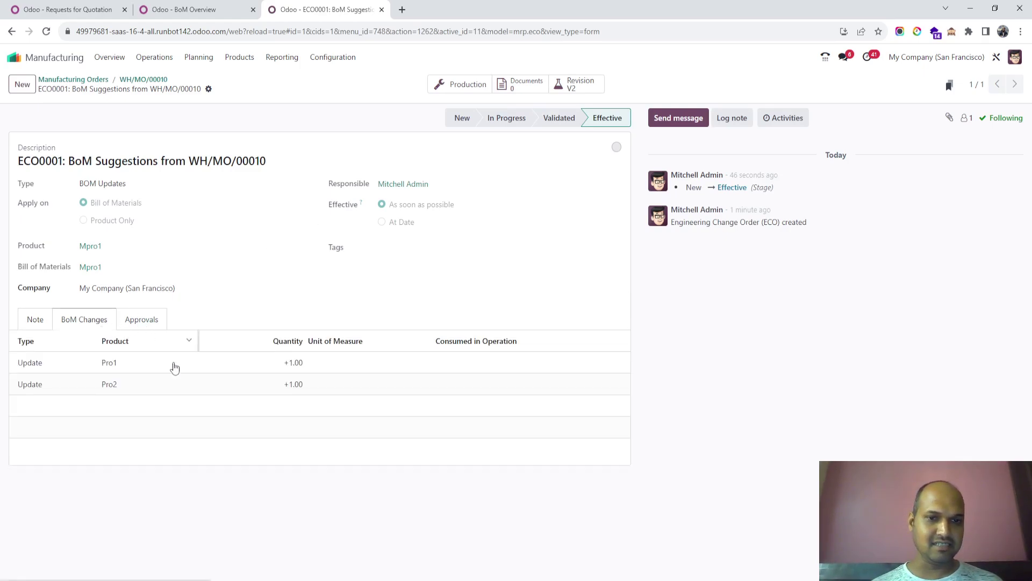
click(142, 79)
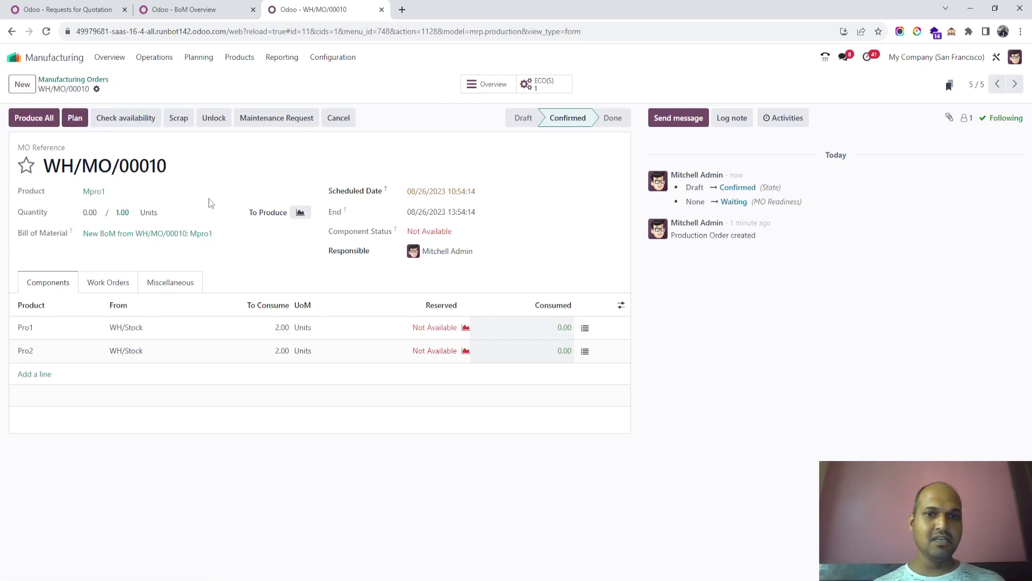
Set WH/MO/00010's scheduled date to 30 August 2023
click(423, 194)
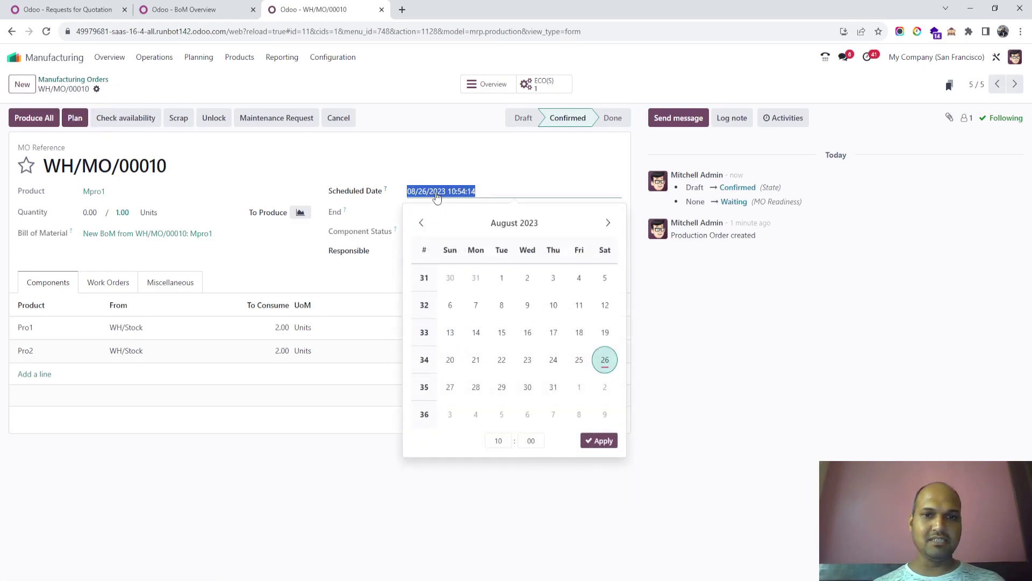
click(527, 390)
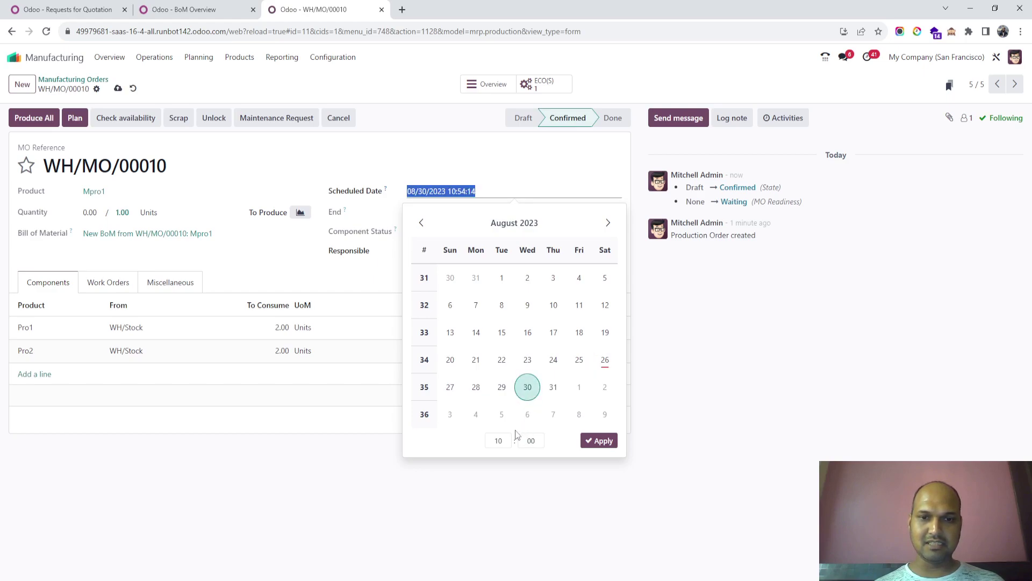
click(596, 442)
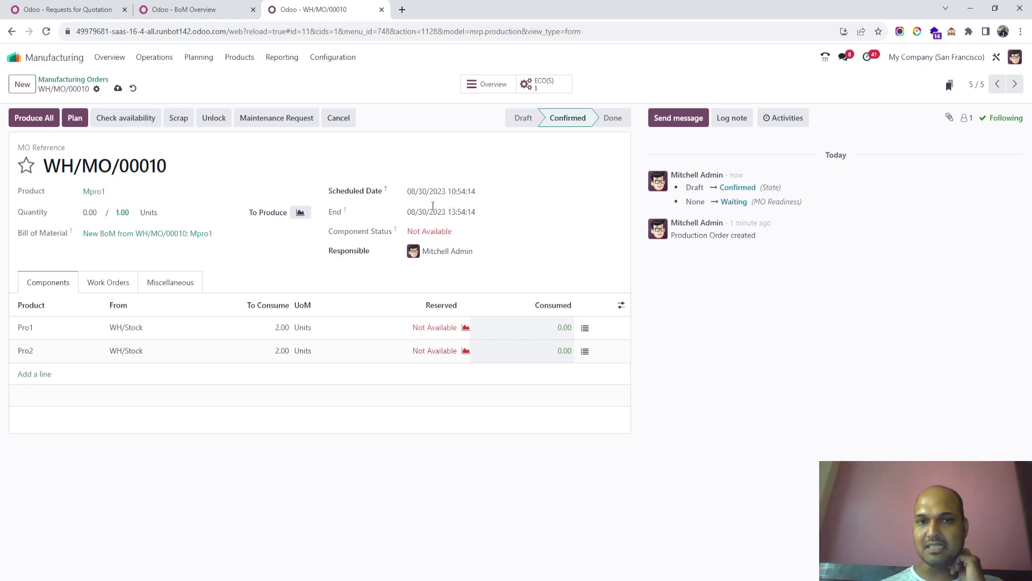
Show Start and End columns on the work orders and plan the order
click(115, 283)
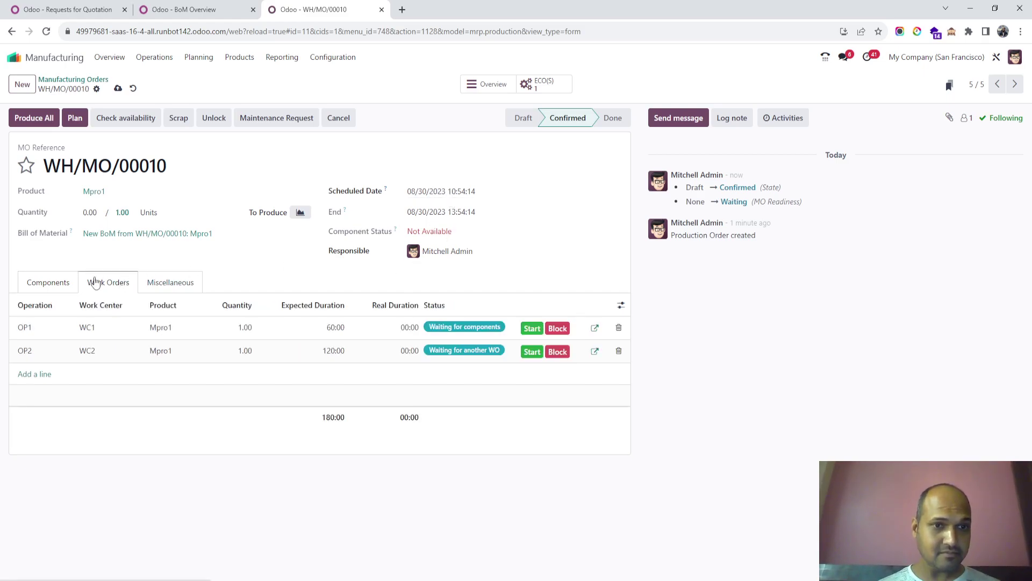
click(621, 306)
click(584, 393)
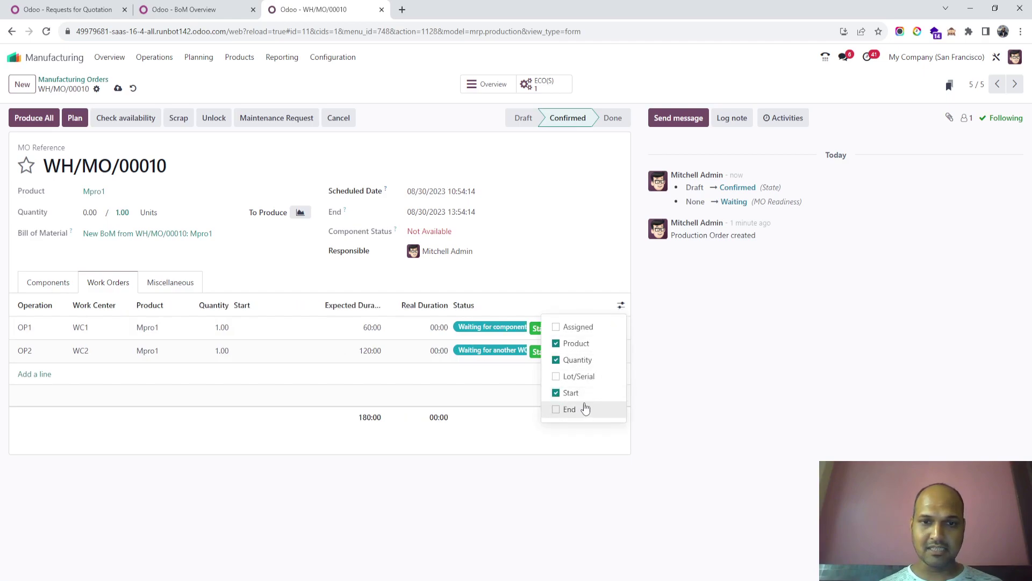
click(585, 407)
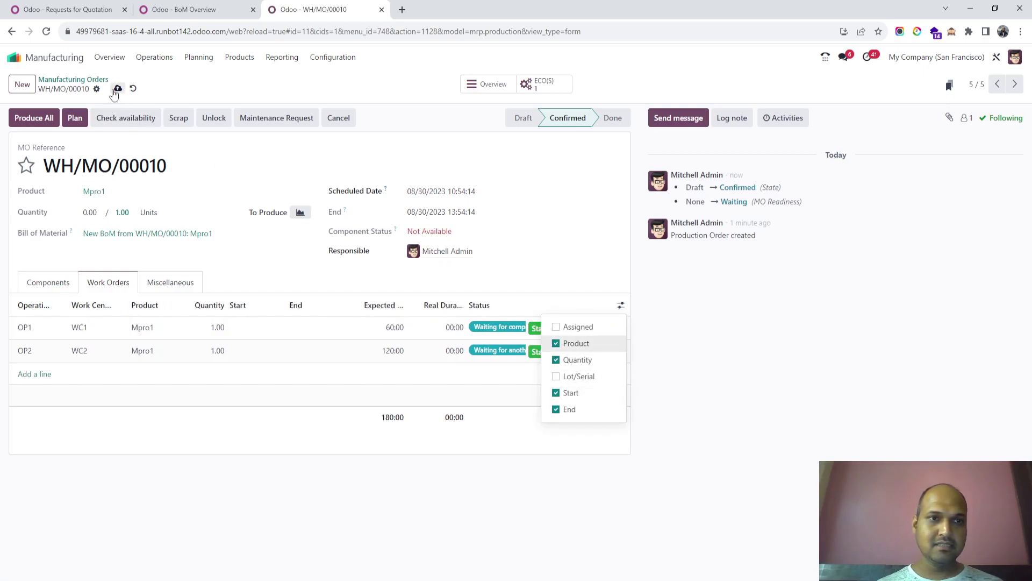
click(120, 112)
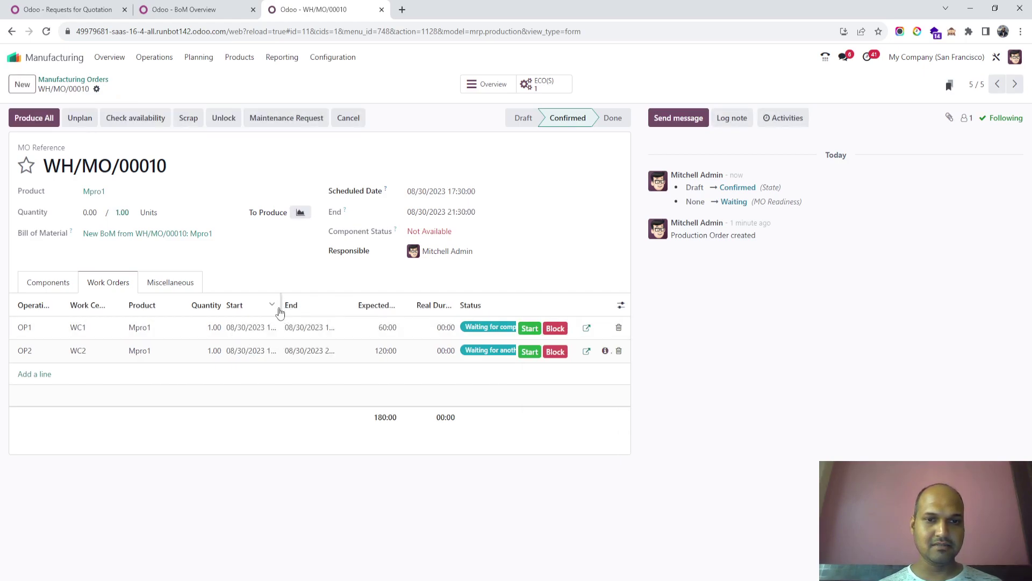
Change the scheduled time to 08:00, then unplan and replan the work orders
drag(279, 306, 309, 304)
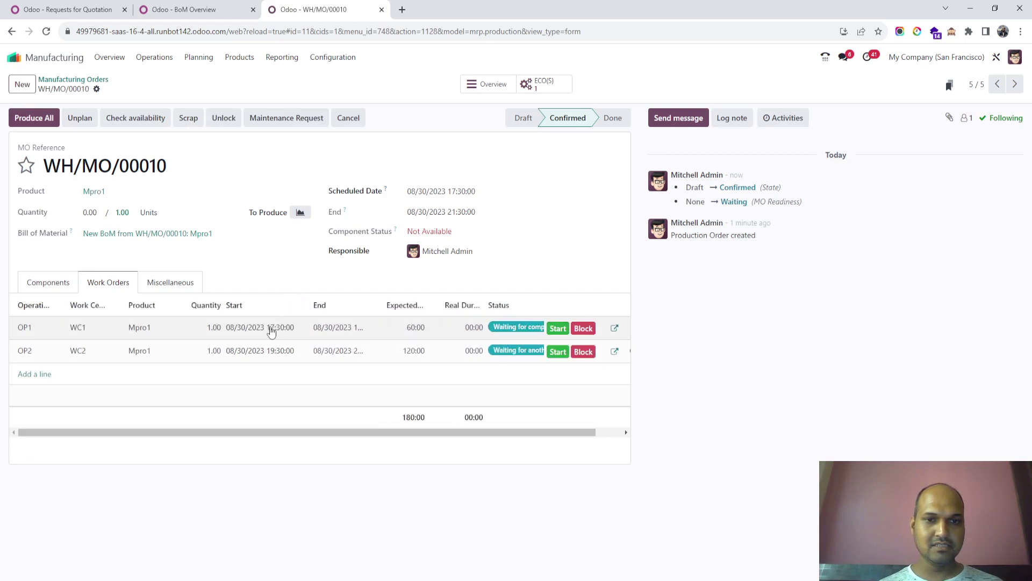
click(463, 194)
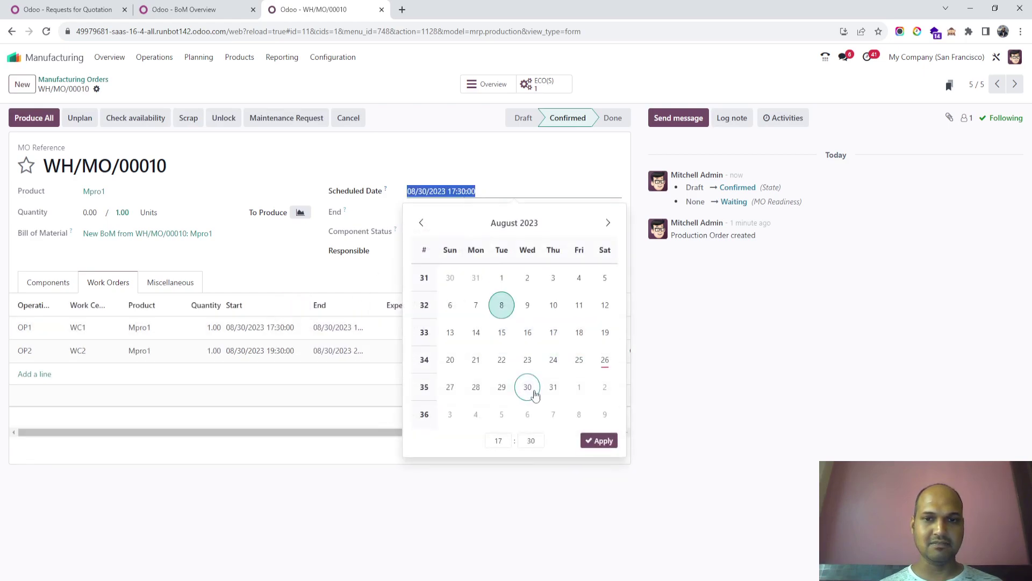
click(498, 441)
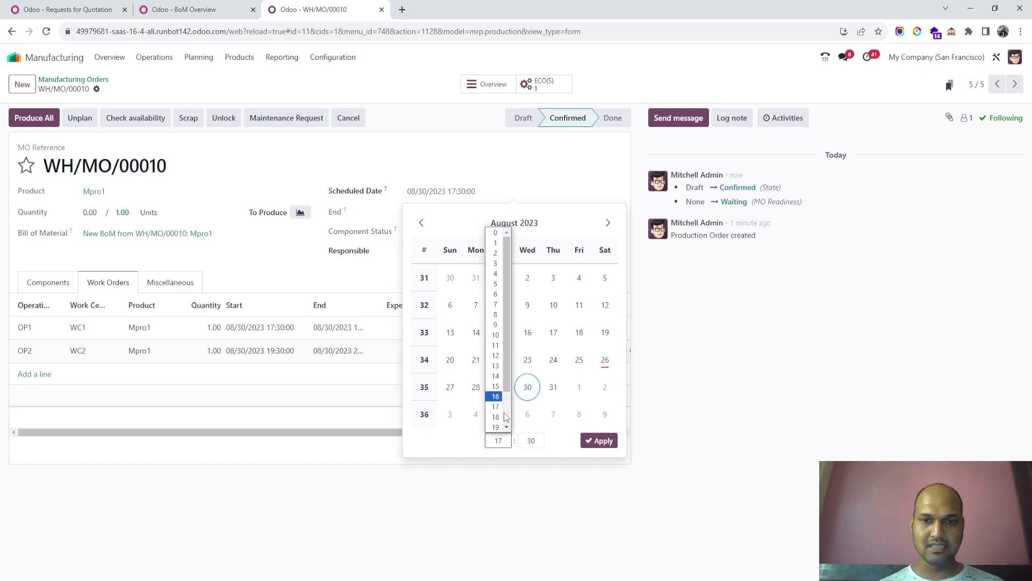
click(496, 315)
click(530, 441)
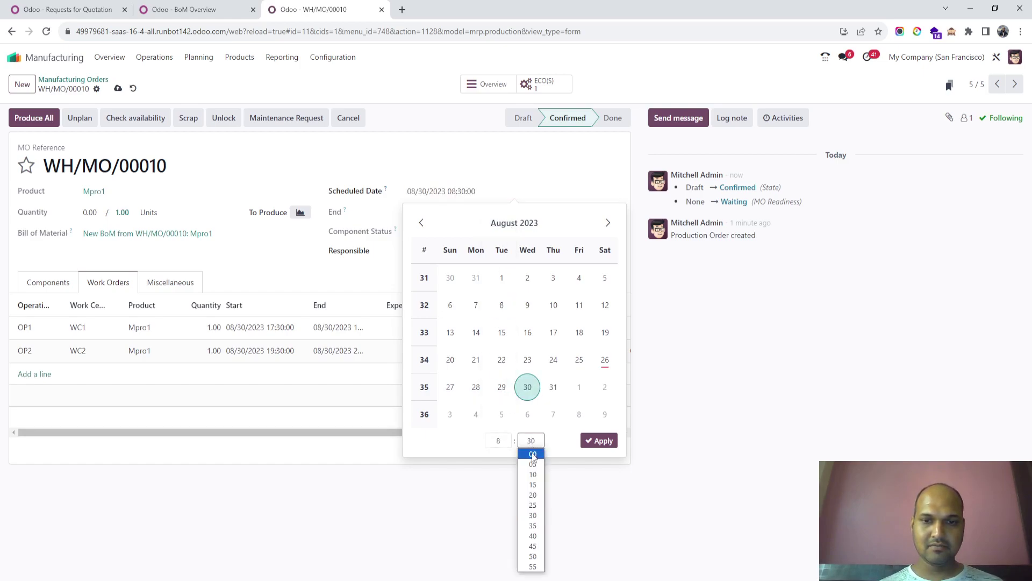
click(531, 456)
click(600, 442)
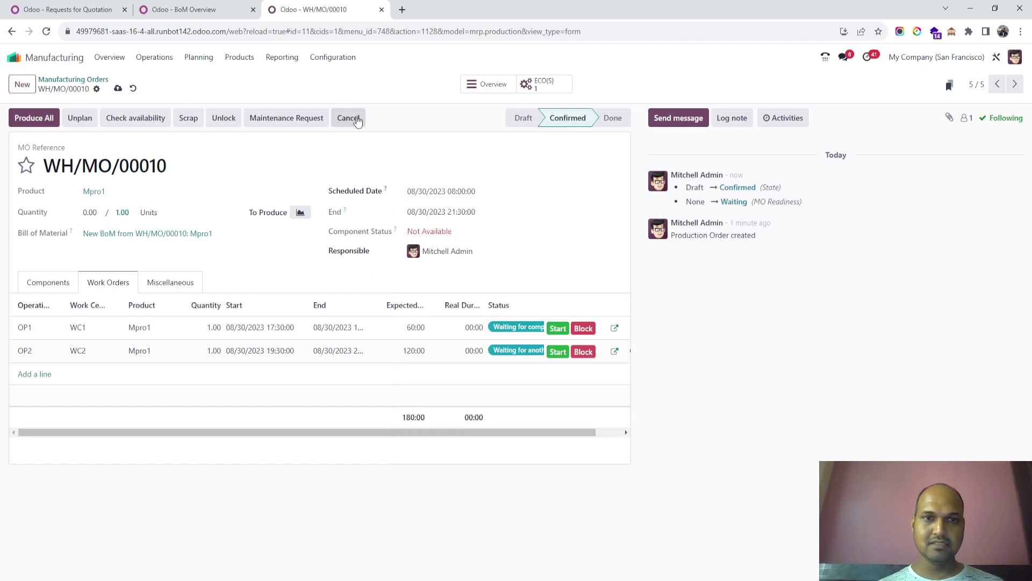
click(80, 118)
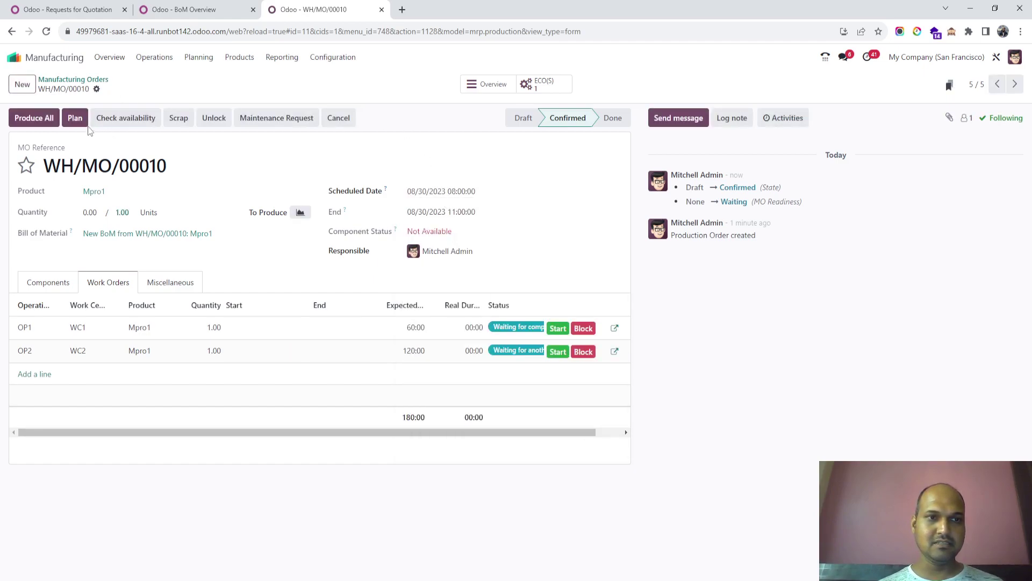
click(78, 122)
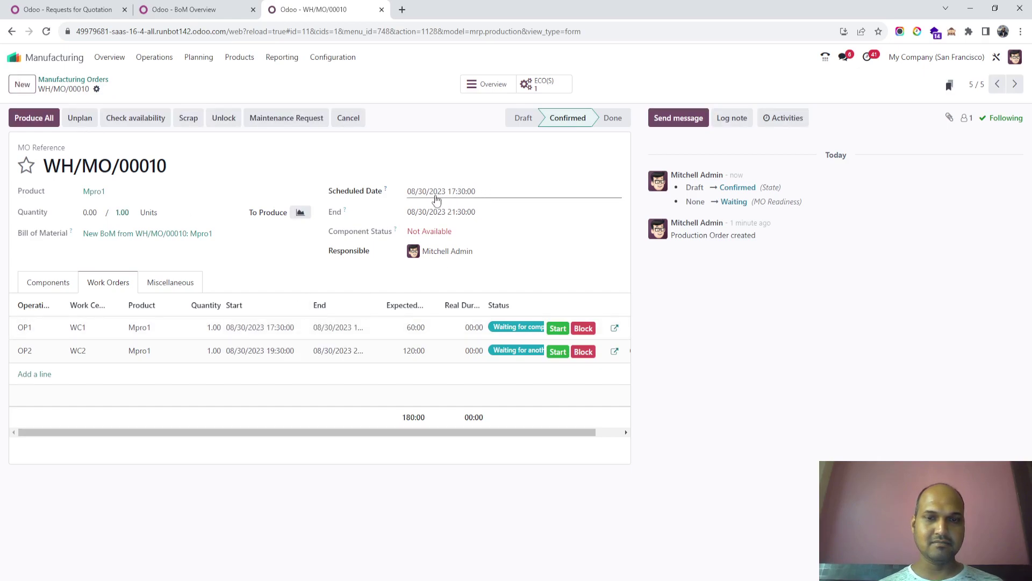
Set OP1's start to 08/30/2023 10:00:00 and save the order
click(283, 328)
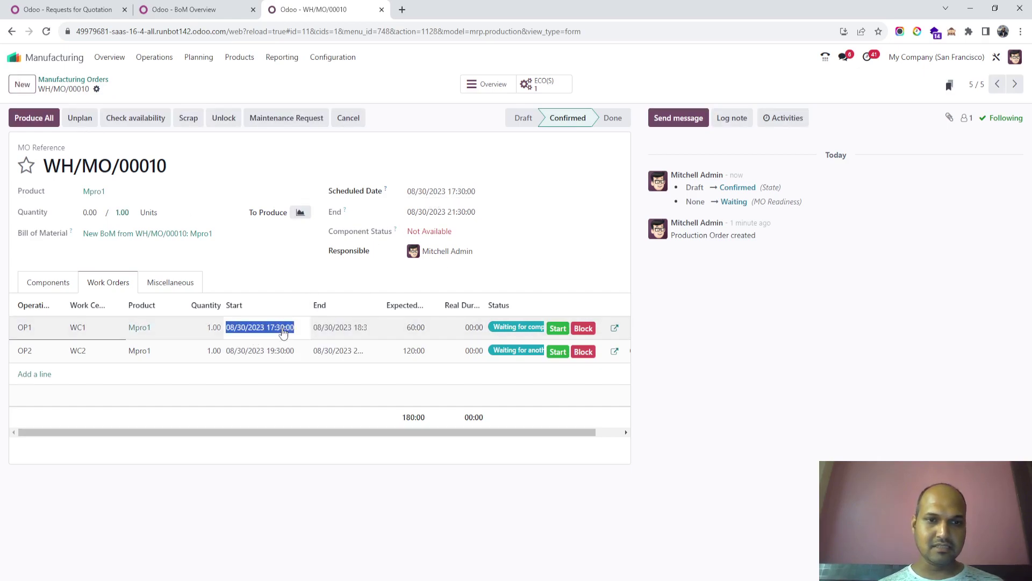
click(279, 327)
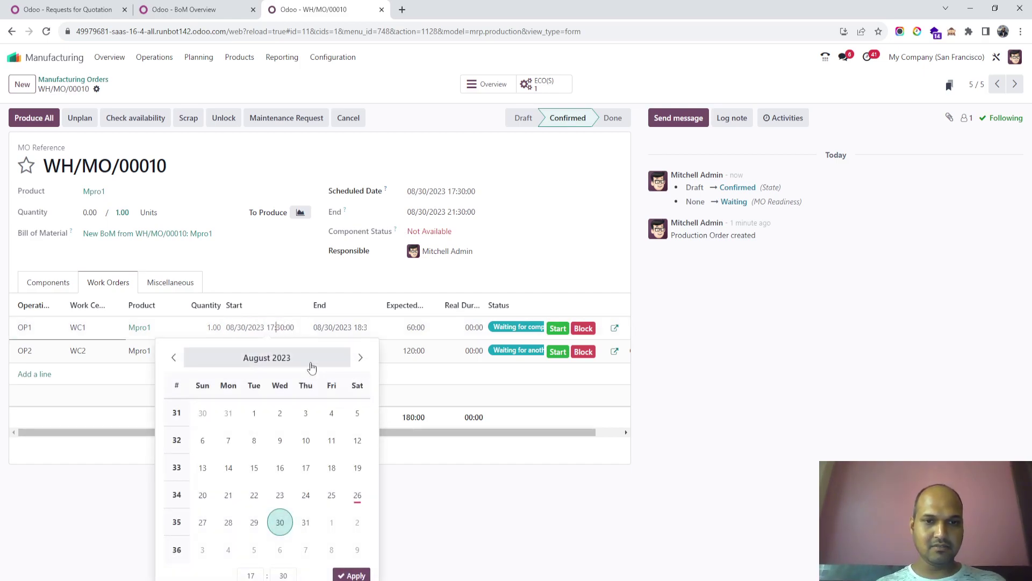
key(BackSpace)
key(Right)
key(Right)
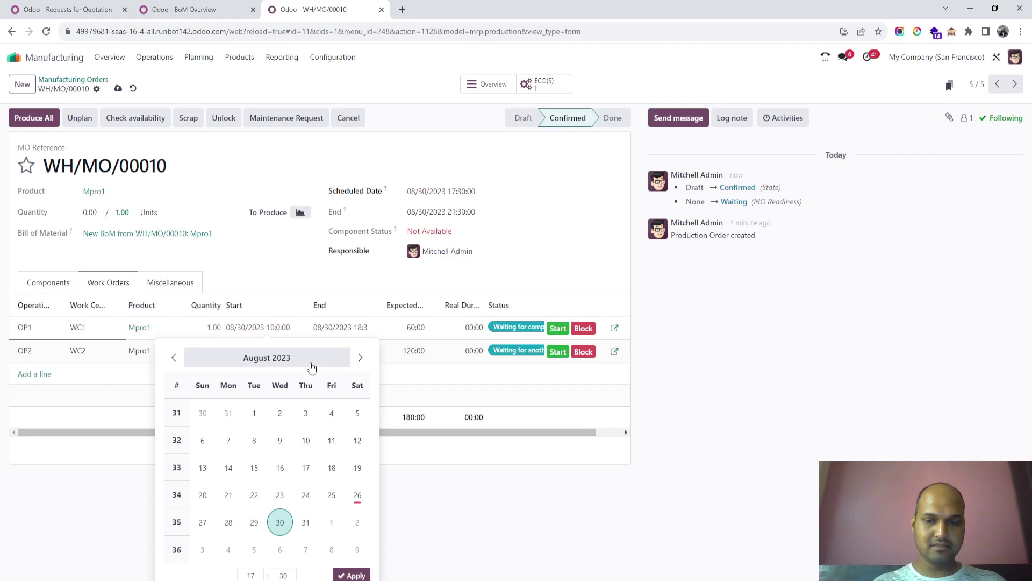
key(Return)
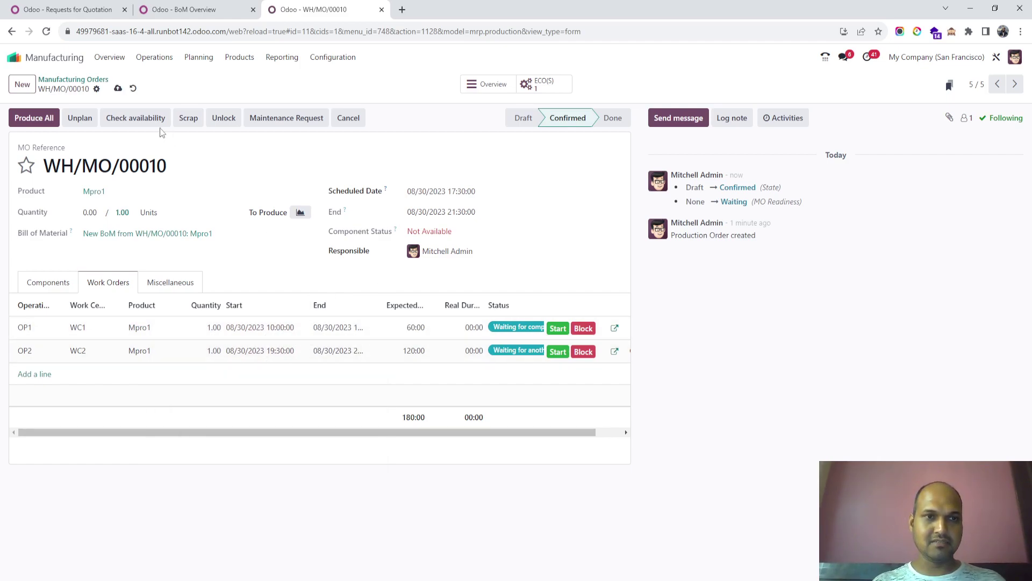
click(118, 88)
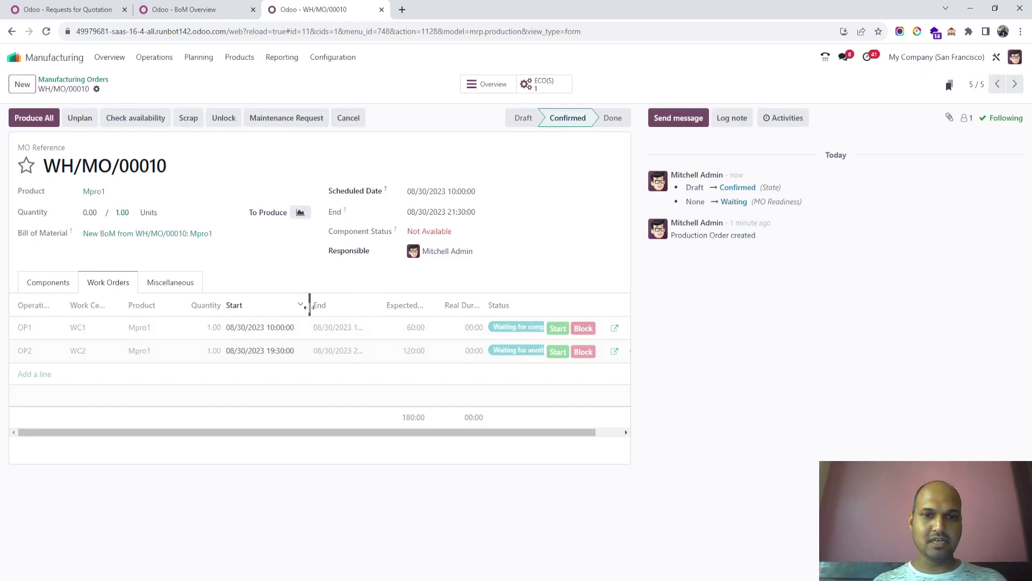
Open Planning by Production at week scale and move to the following week
click(188, 58)
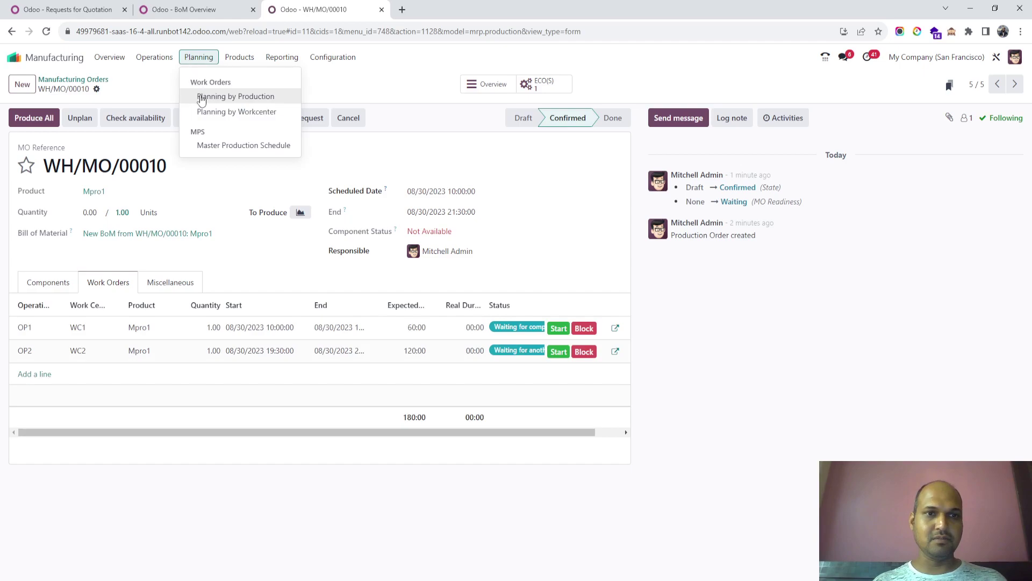
click(212, 108)
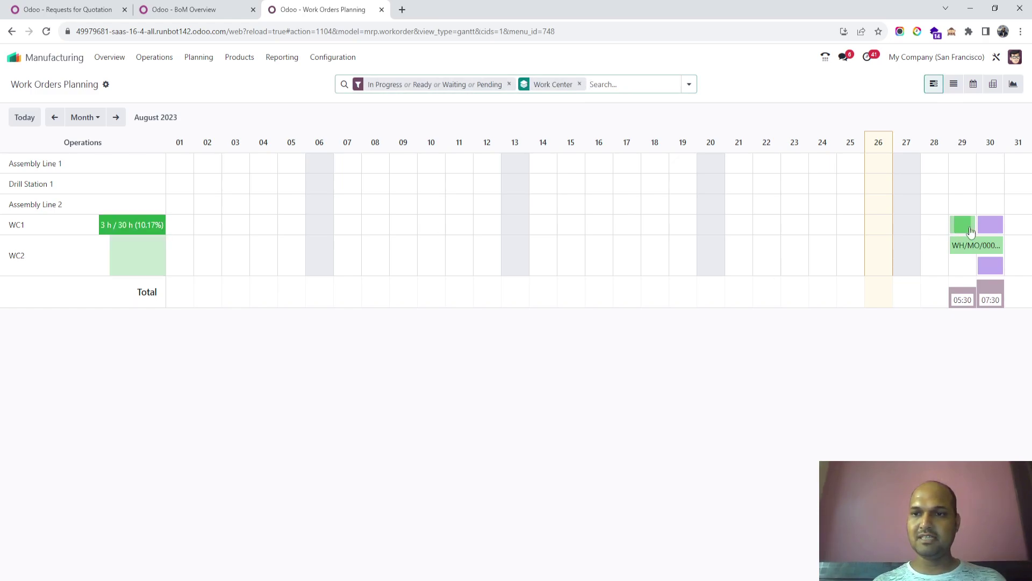
click(96, 117)
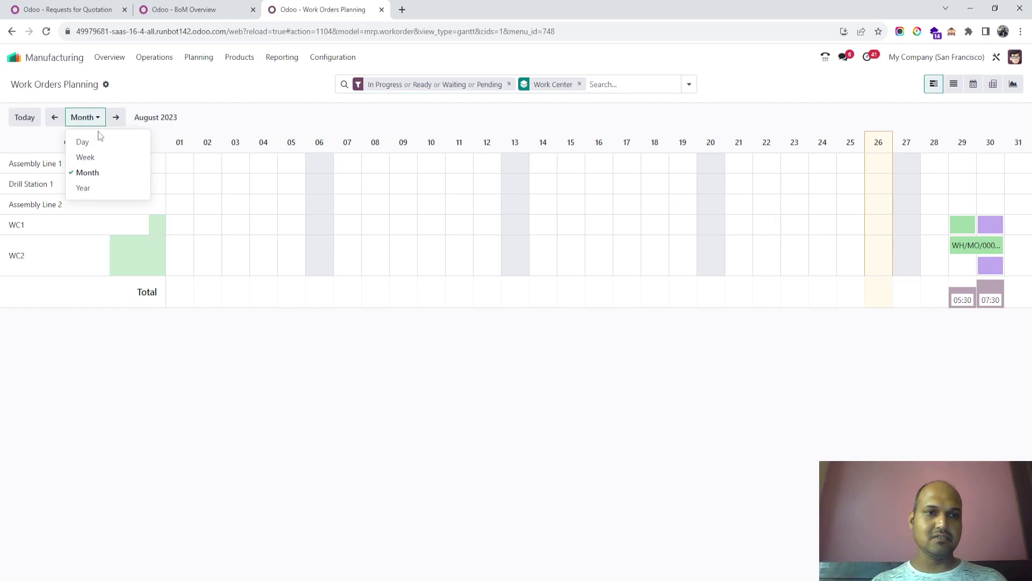
click(98, 158)
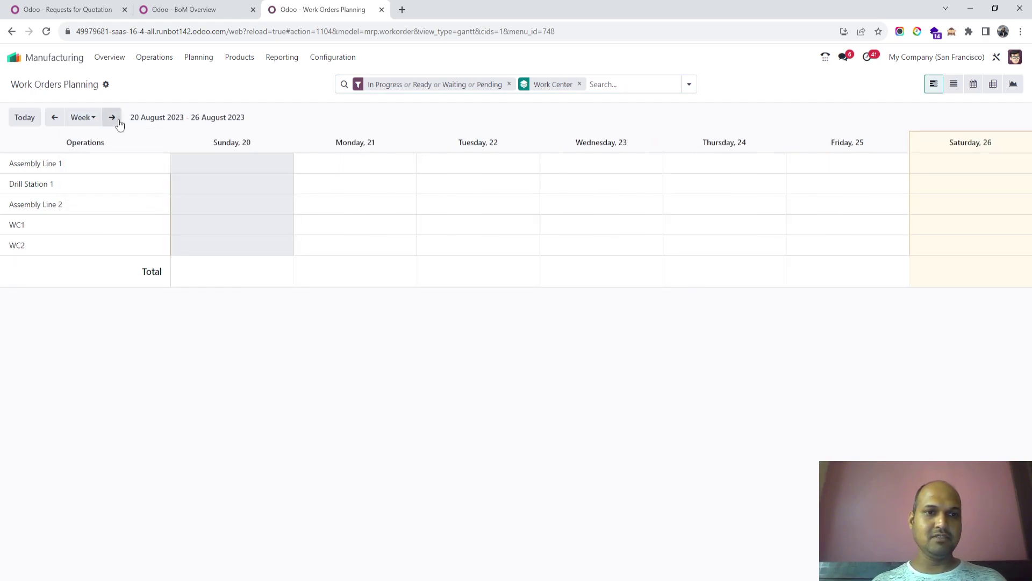
click(105, 119)
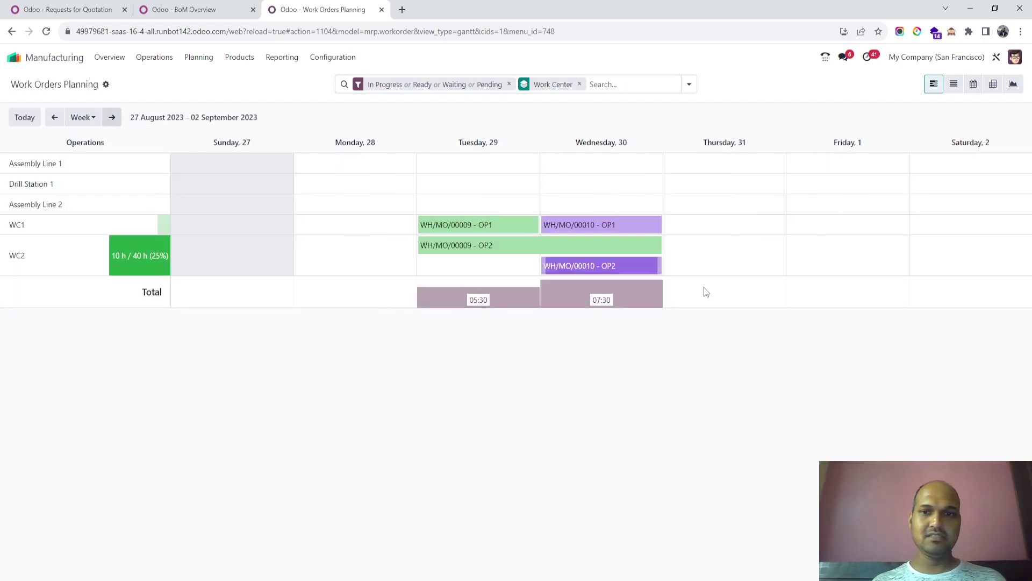
Switch to list view and expand the WC1 and WC2 work order groups
click(952, 85)
click(168, 191)
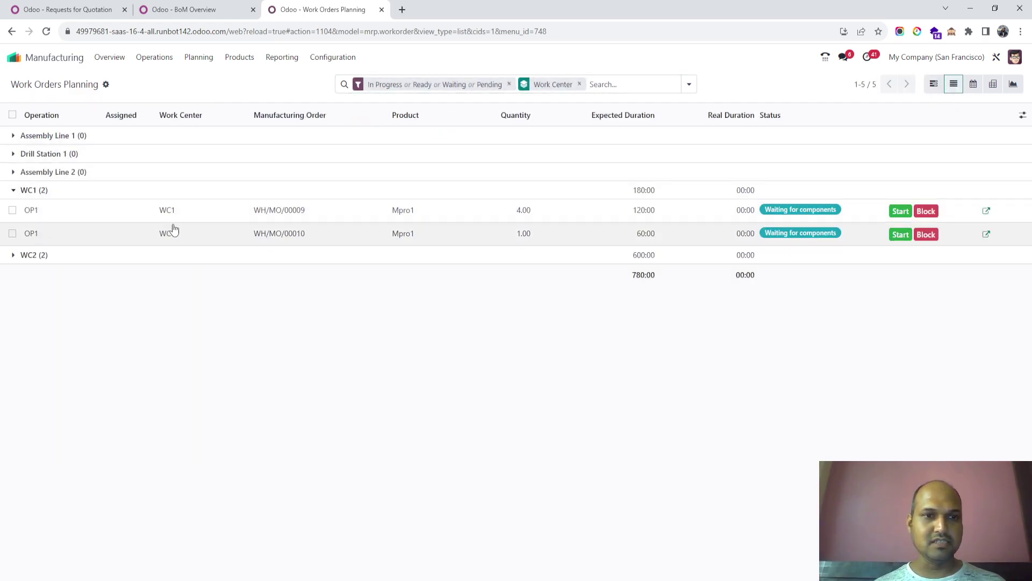
click(166, 256)
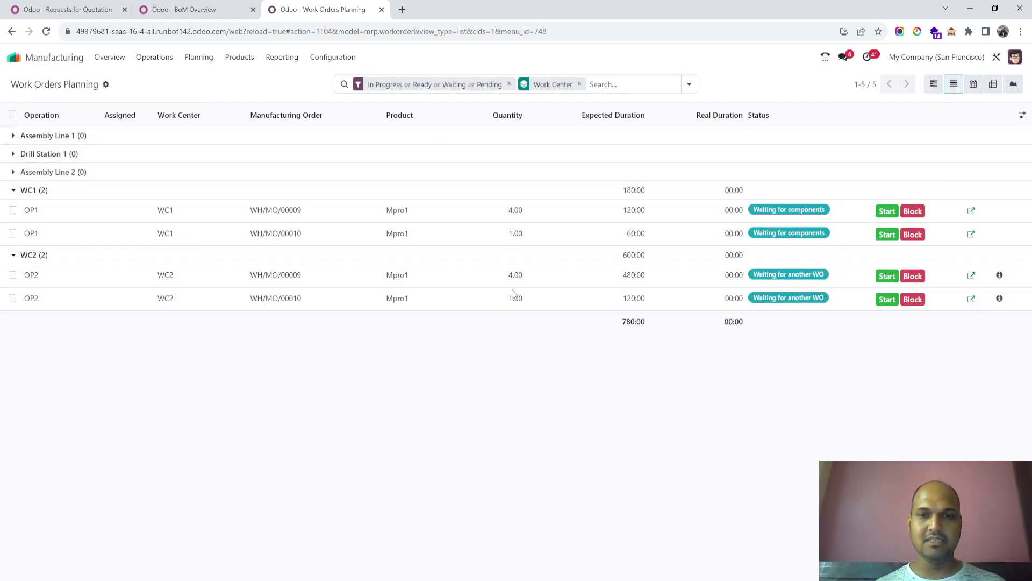